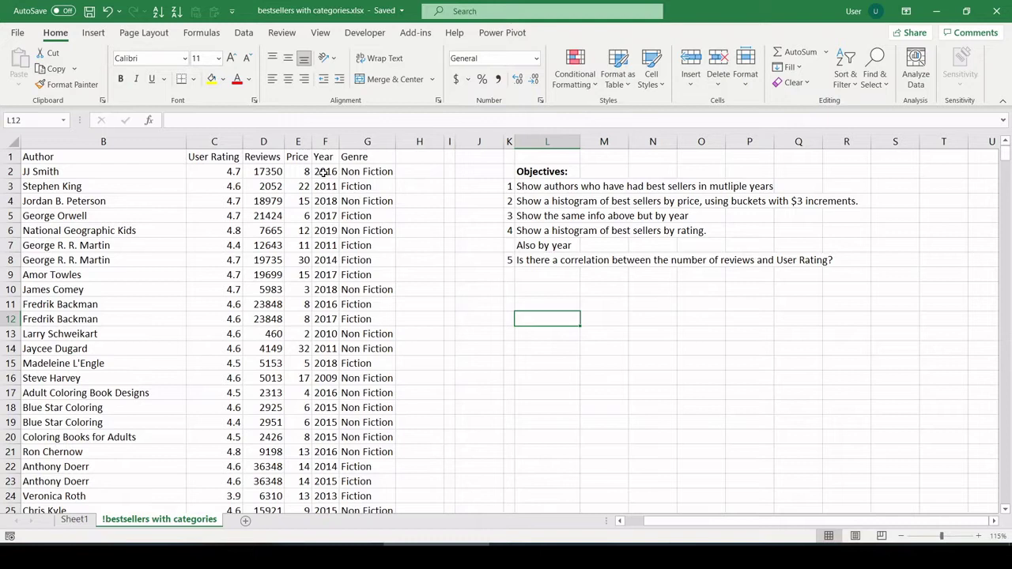
Inspect the Author through Genre headings and the repeat-bestseller authors objective, ending on the Author header.
click(103, 156)
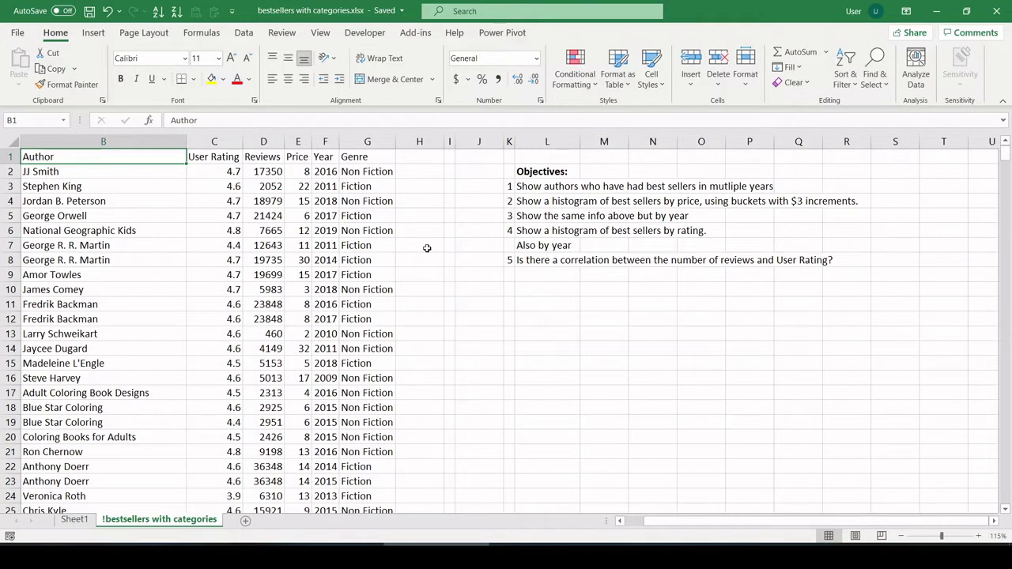
click(211, 159)
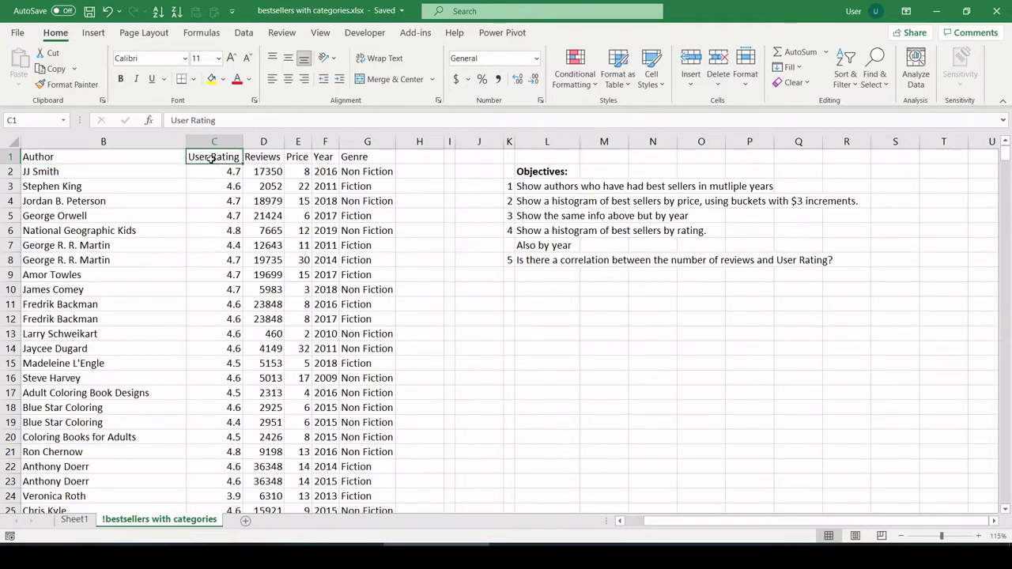
click(260, 160)
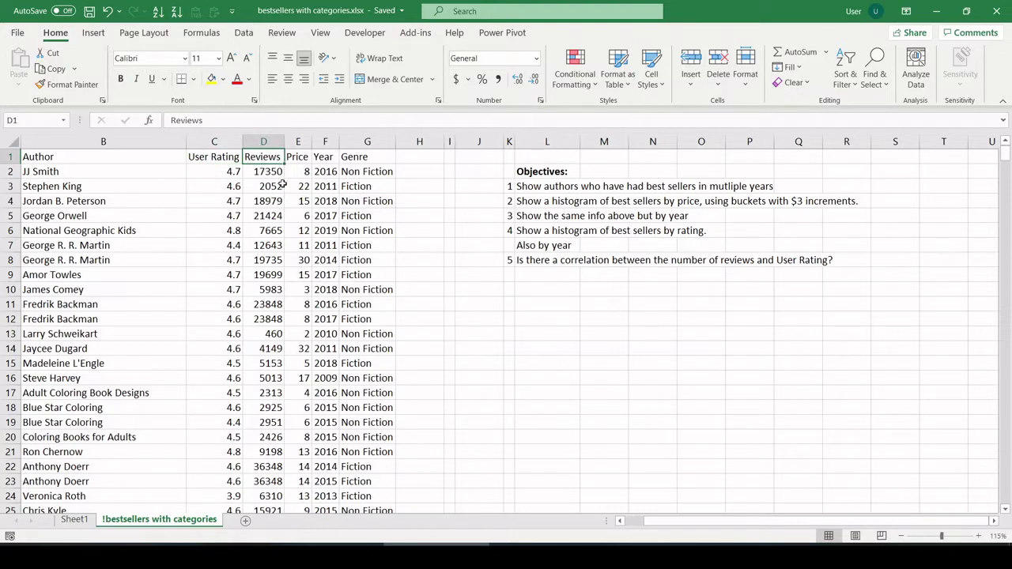
click(295, 158)
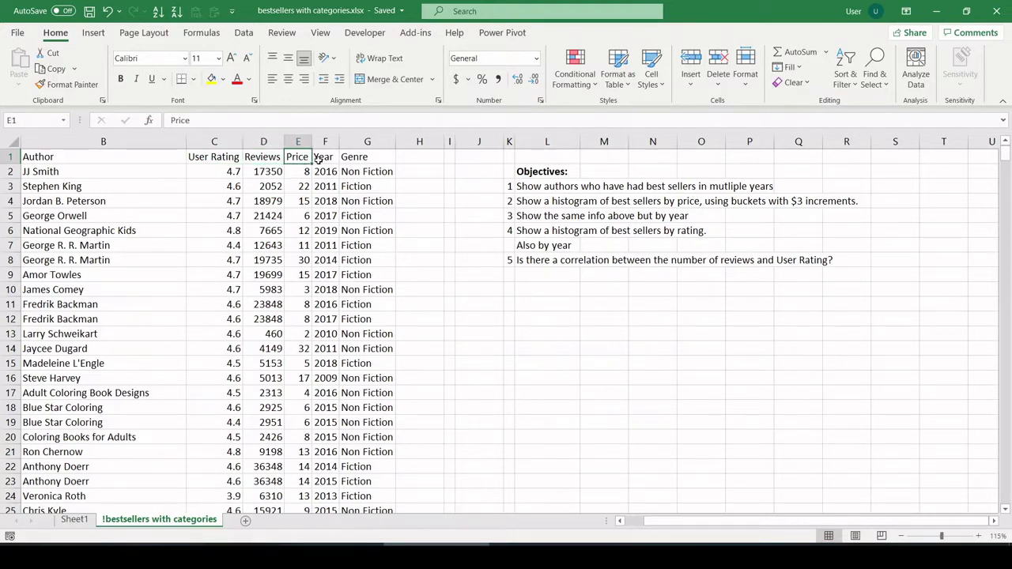
click(326, 158)
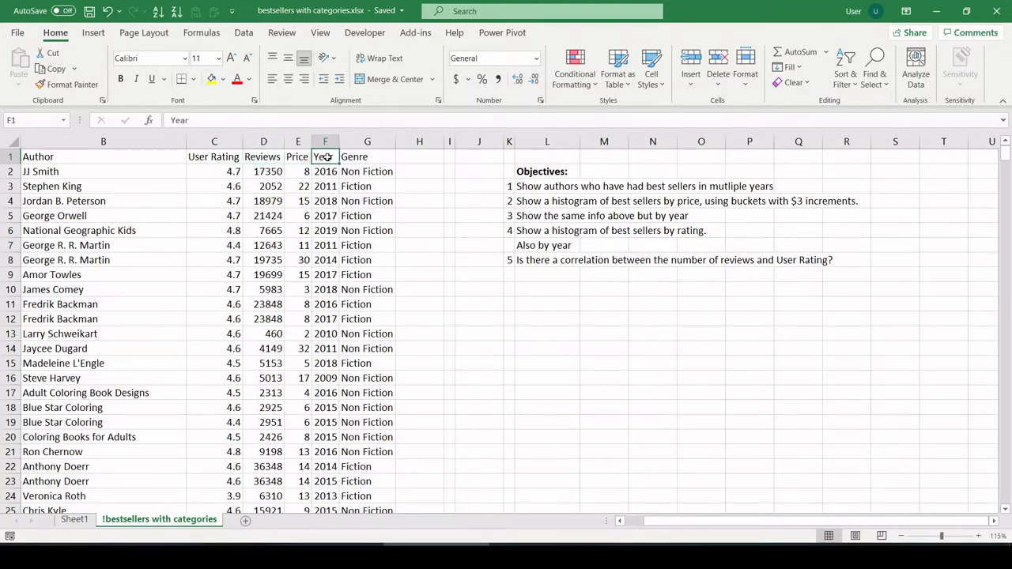
click(367, 159)
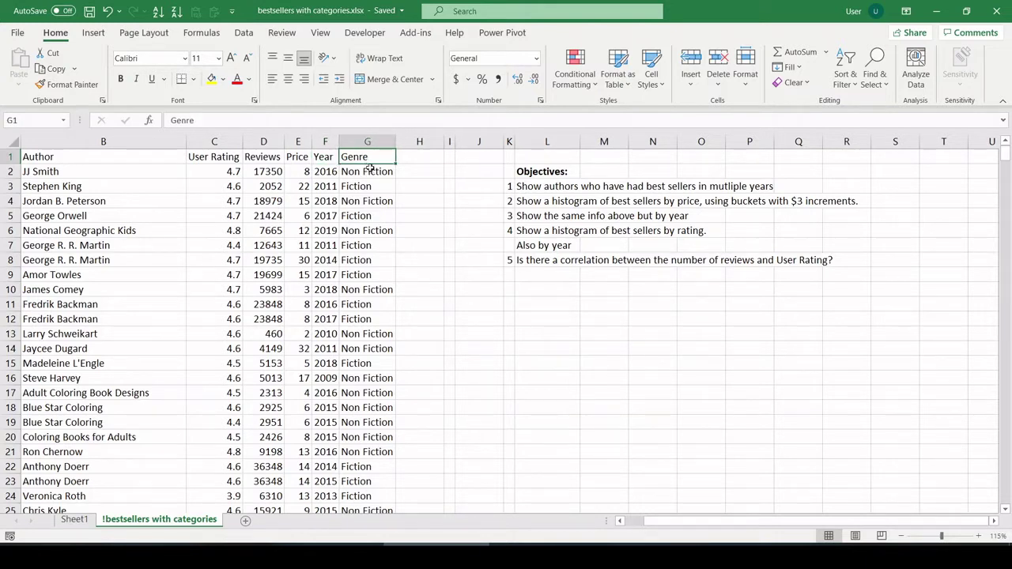
click(531, 186)
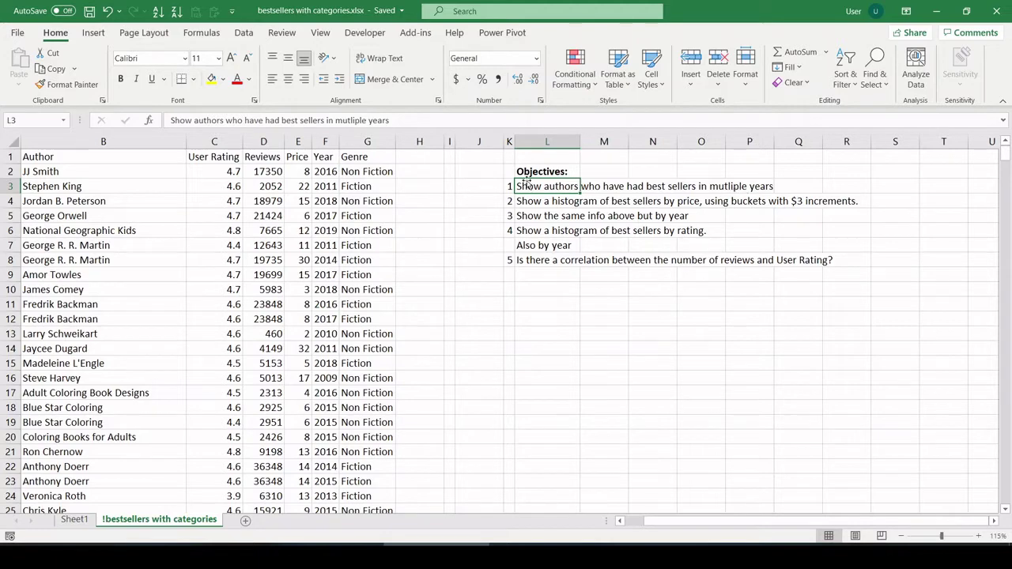
click(149, 160)
Create a pivot table on a new sheet with Author in Rows and Count of Name in Values.
key(ctrl+a)
scroll(159, 205, down, 20)
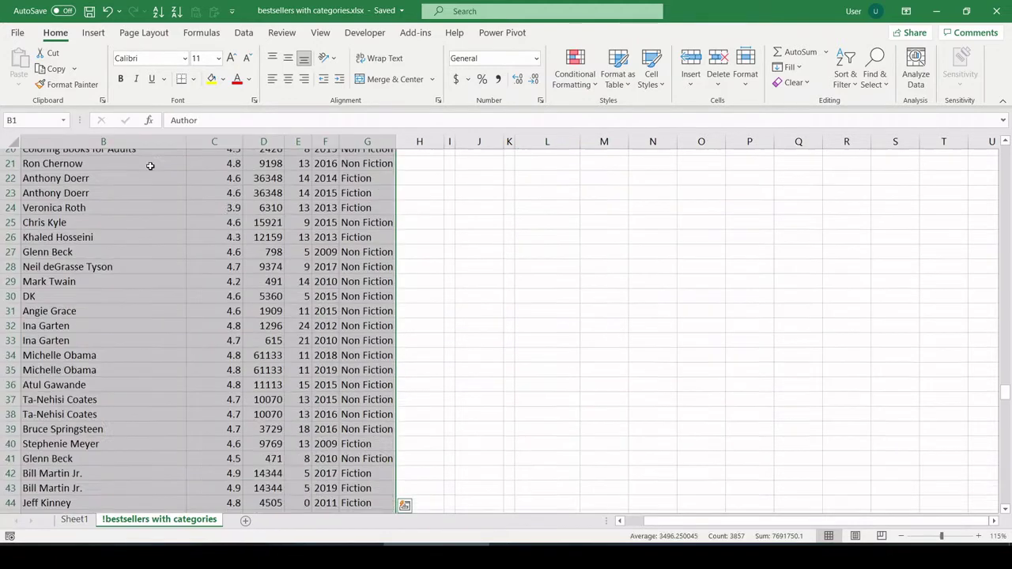
click(89, 34)
click(19, 70)
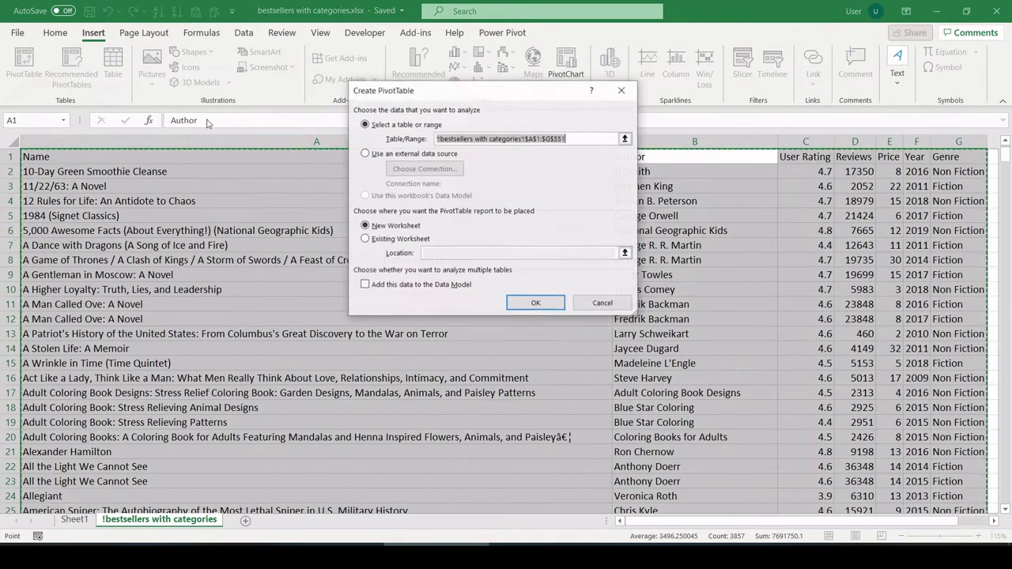
click(545, 308)
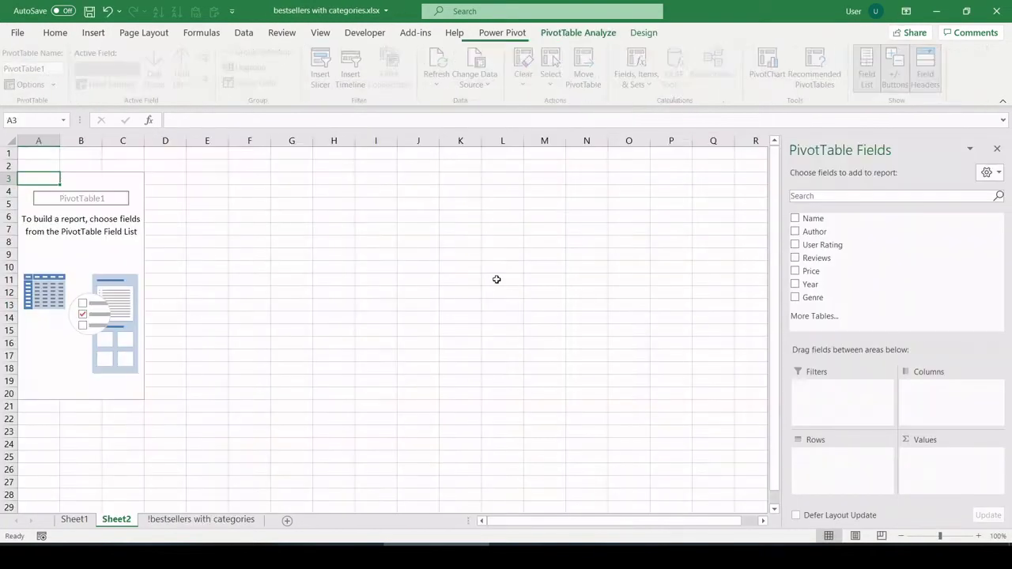
drag(857, 230, 831, 460)
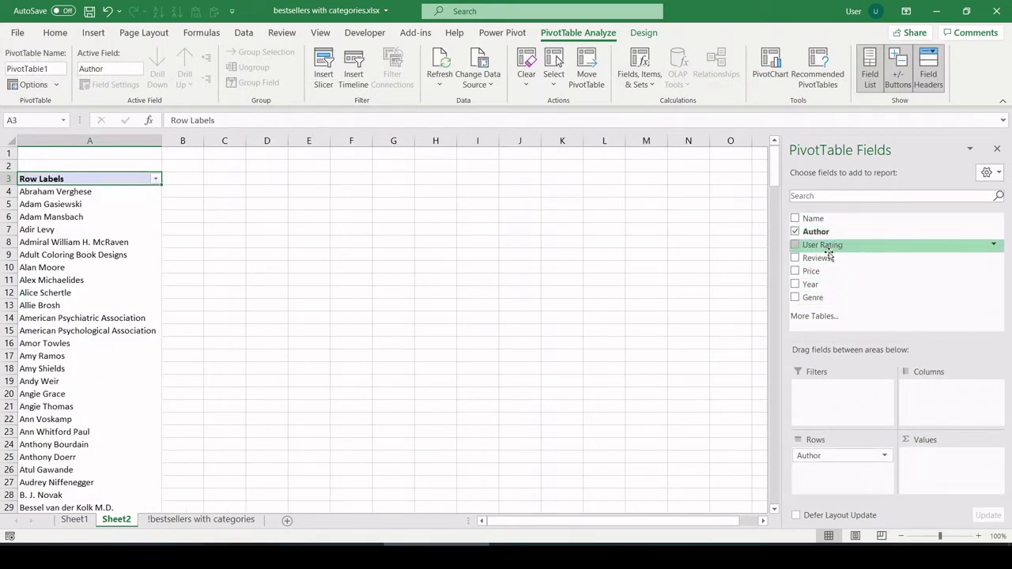
drag(835, 224, 919, 472)
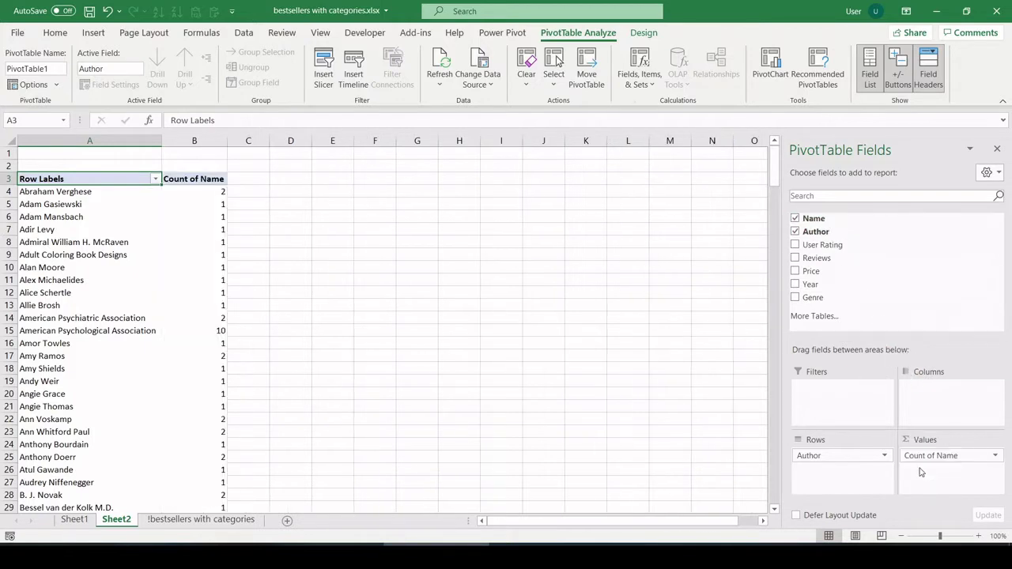
Sort the author counts from largest to smallest, starting from cell B4.
click(215, 330)
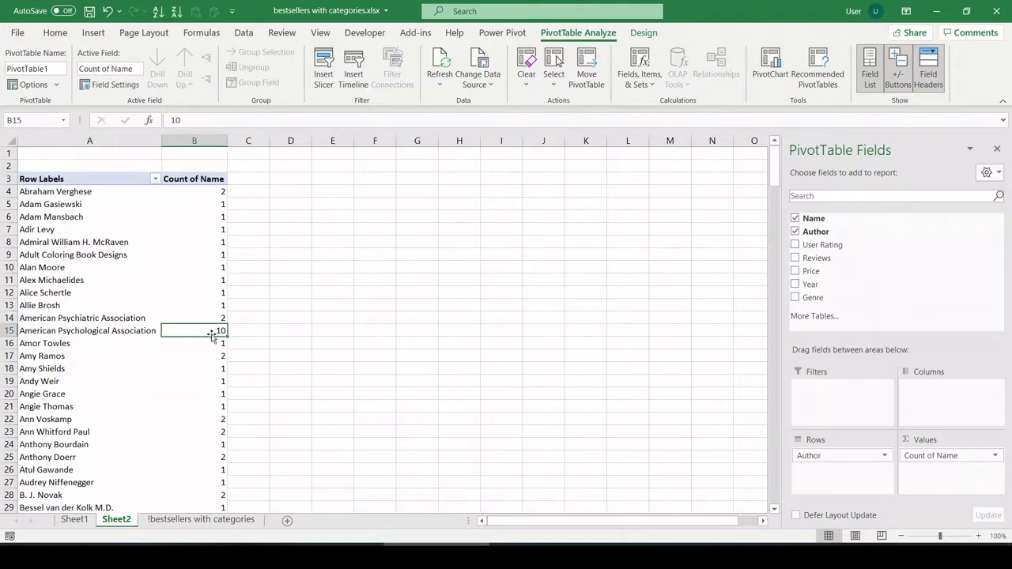
click(204, 195)
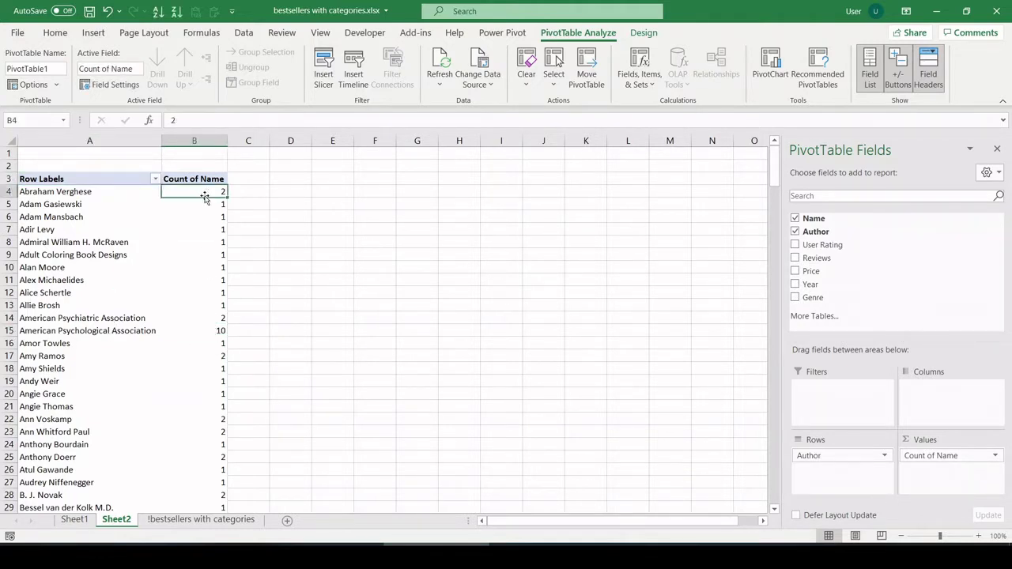
click(176, 16)
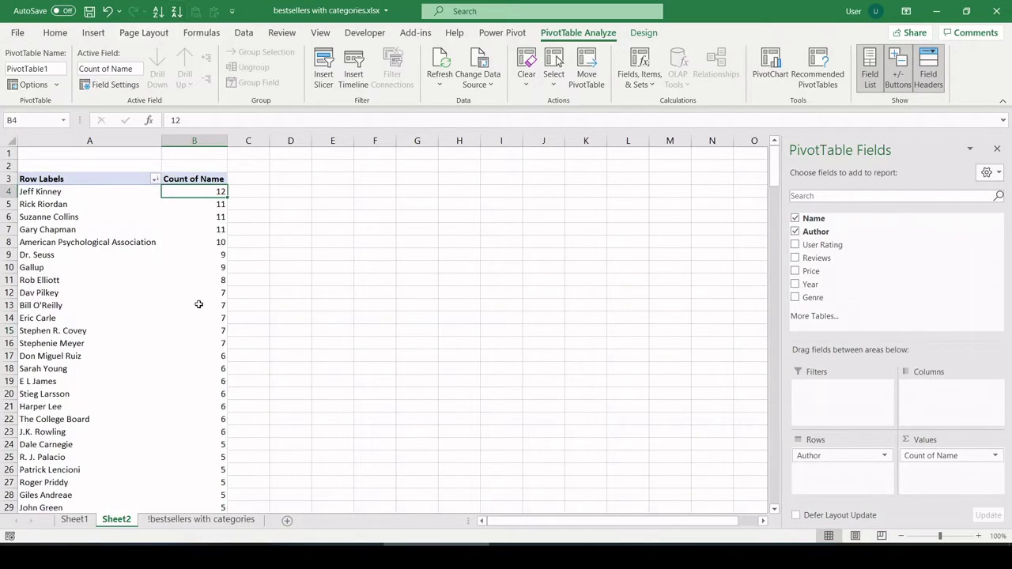
scroll(199, 320, down, 2)
scroll(199, 321, down, 15)
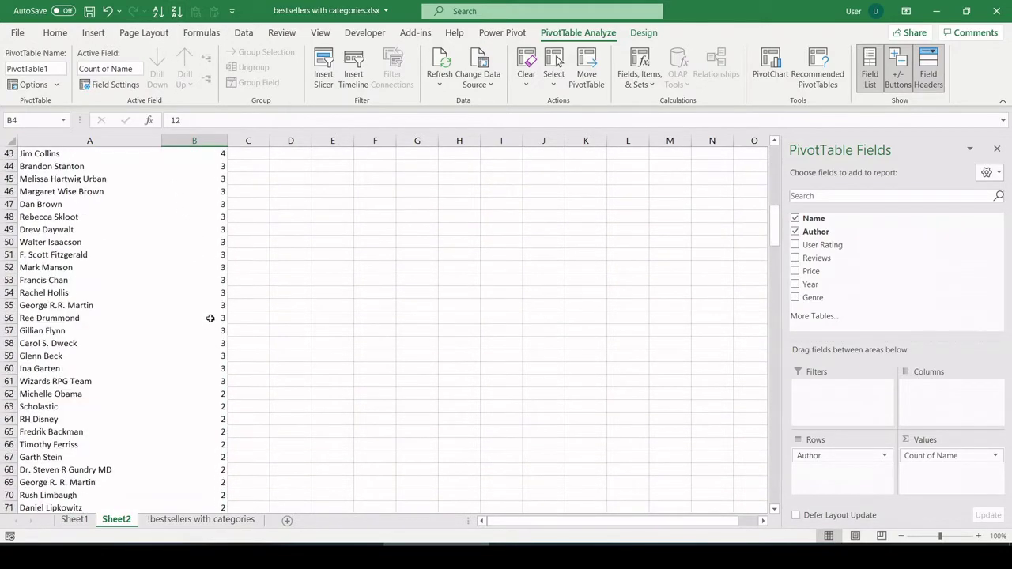
scroll(211, 320, down, 10)
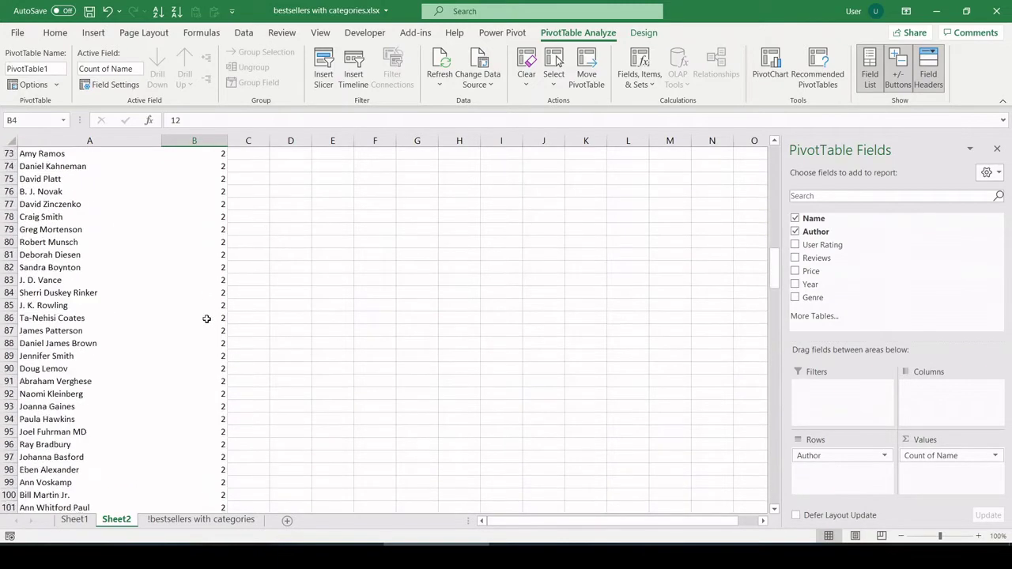
scroll(206, 321, down, 9)
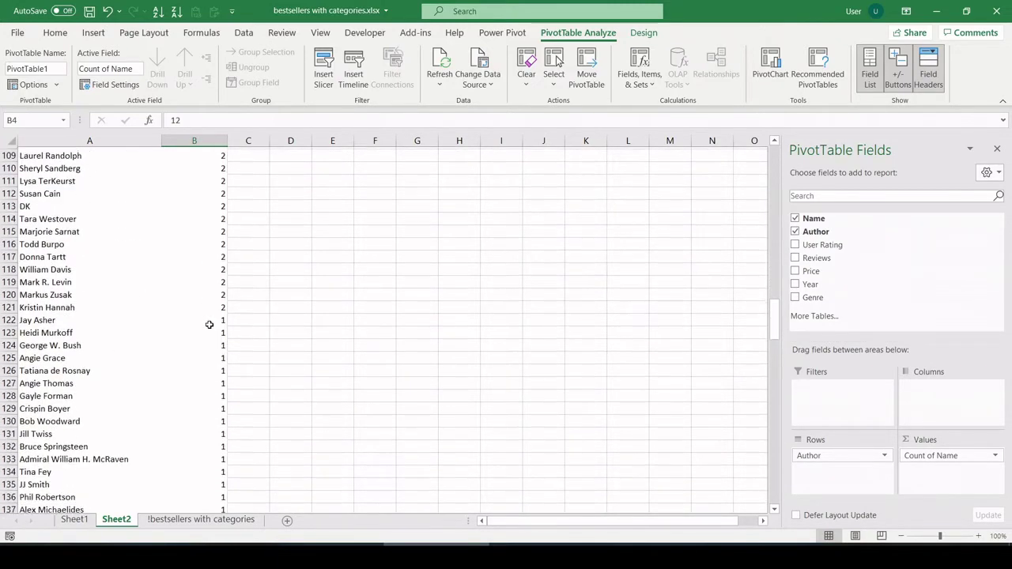
drag(776, 320, 771, 154)
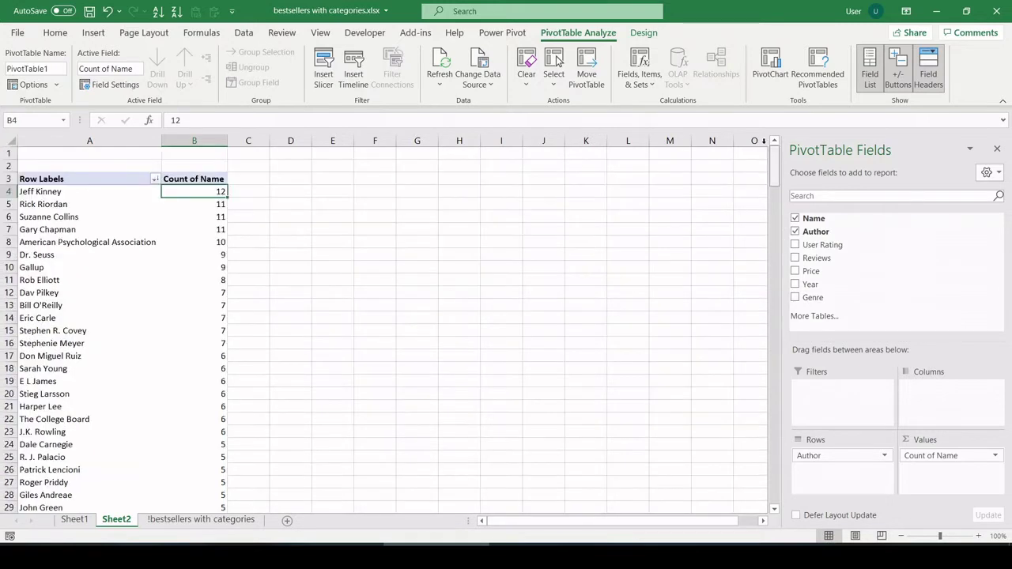
Apply a Greater Than Or Equal To 2 value filter to the author Row Labels.
click(155, 180)
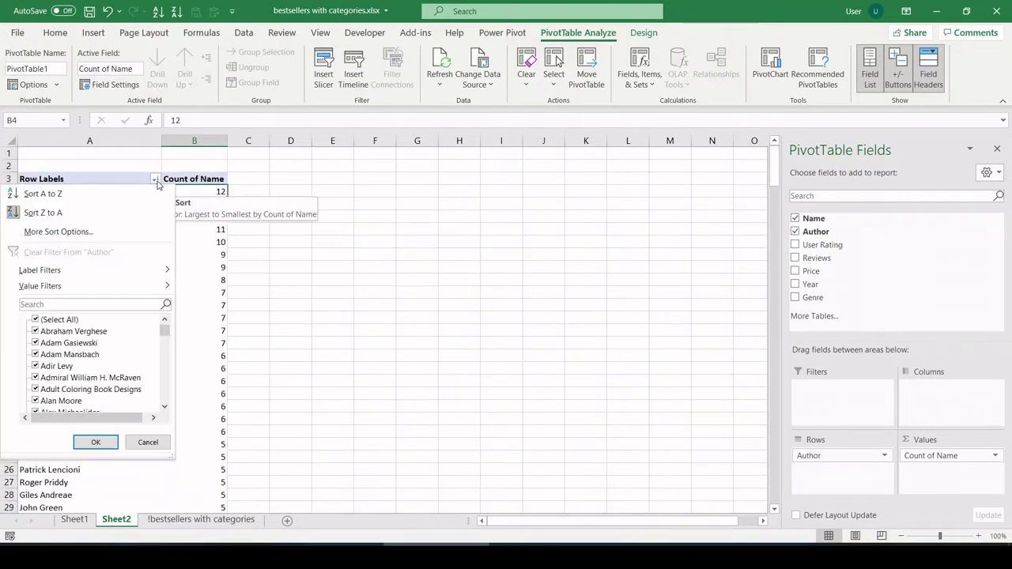
click(199, 255)
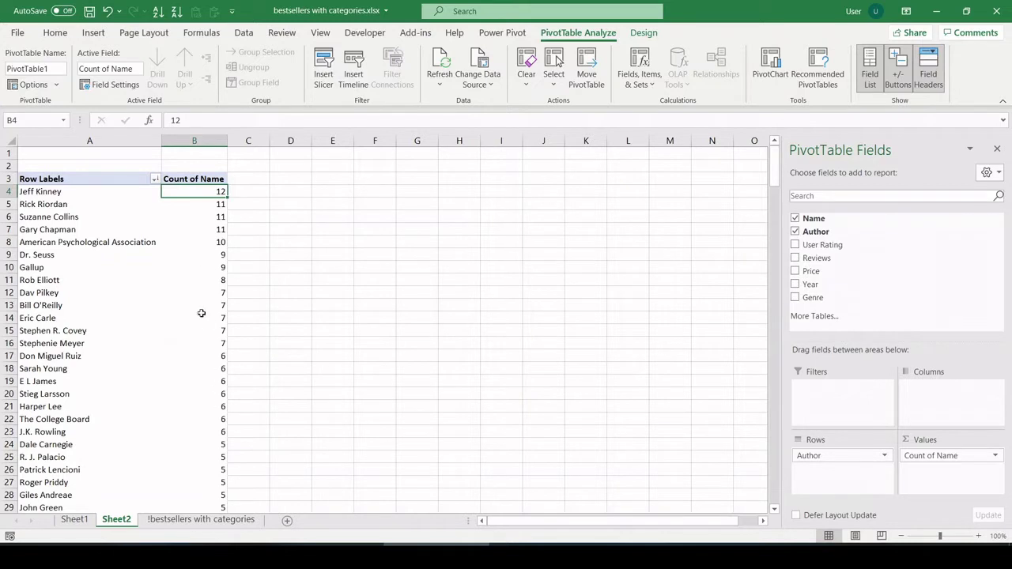
click(155, 181)
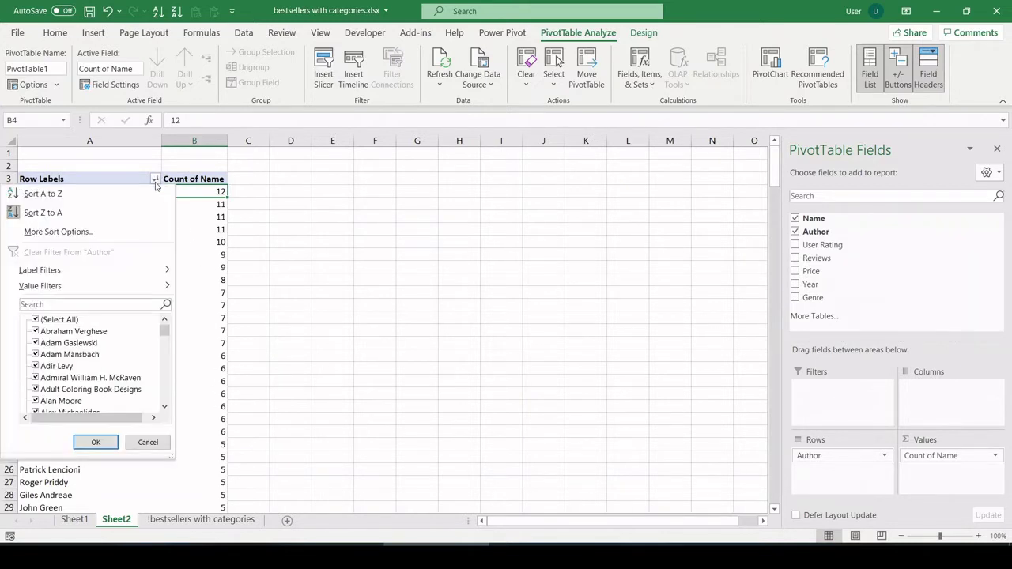
mouse_move(101, 286)
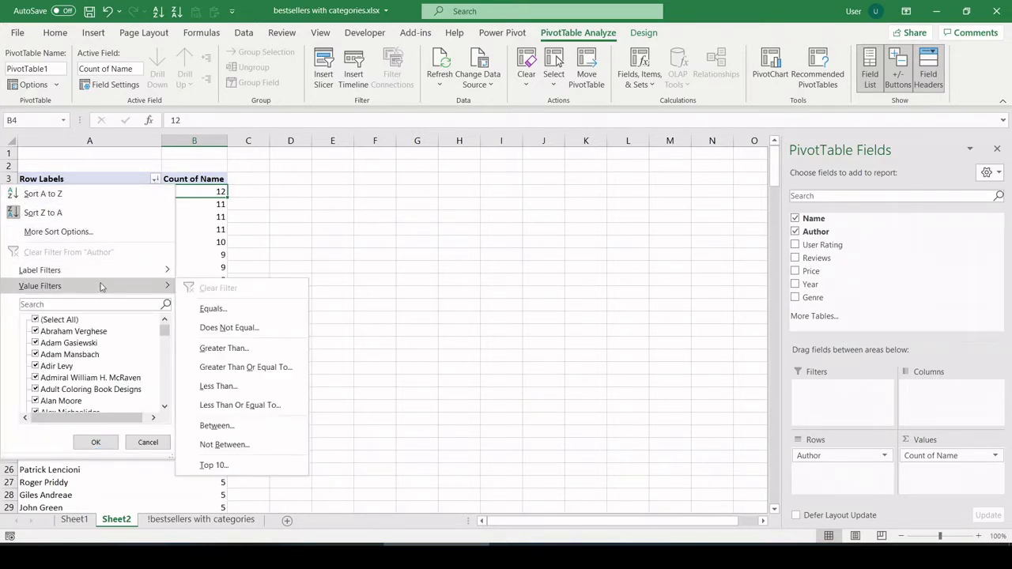
click(227, 370)
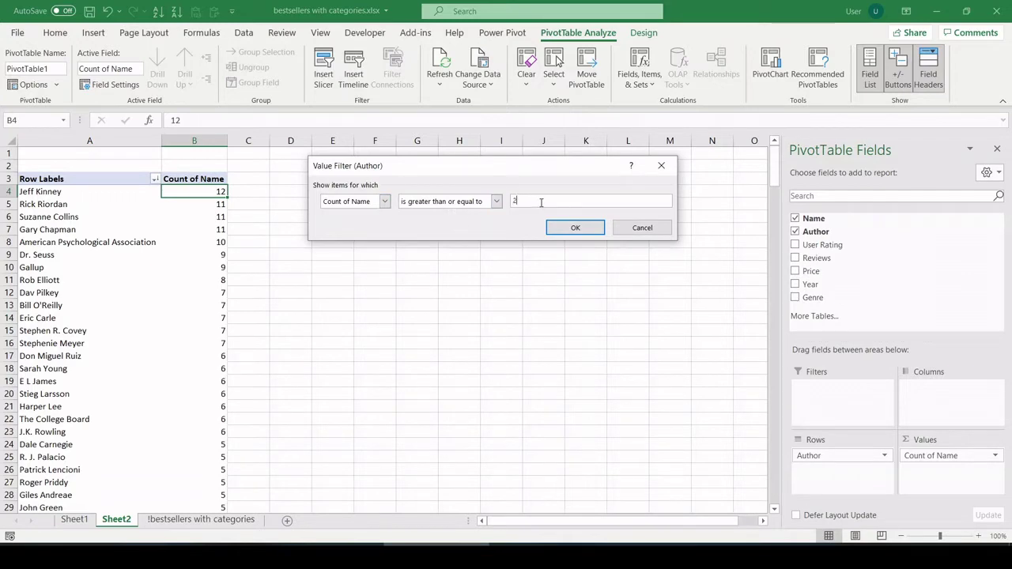
click(575, 228)
Review the filtered pivot down to its Grand Total count of 220.
click(549, 224)
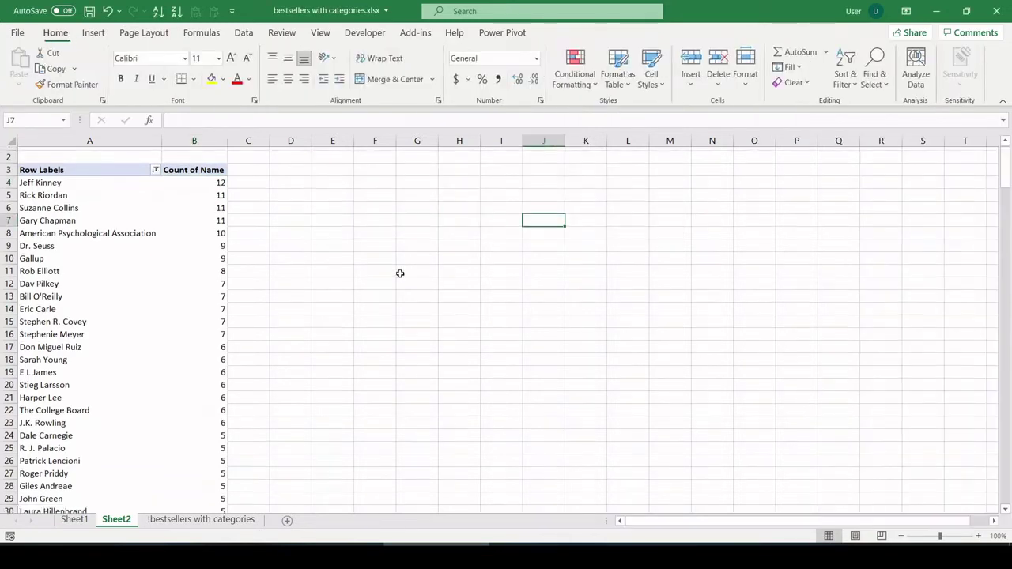
scroll(235, 336, down, 20)
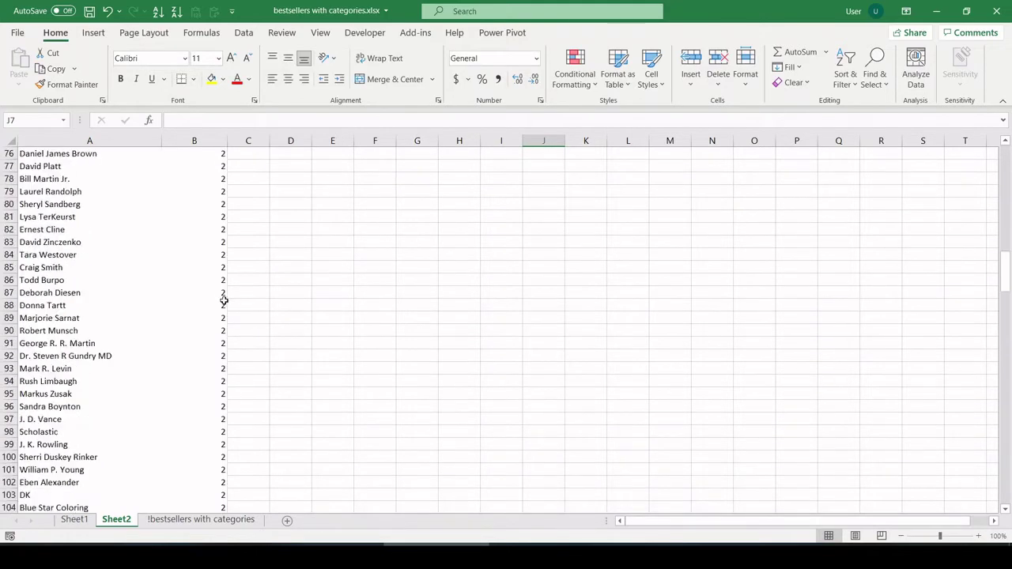
scroll(224, 301, down, 10)
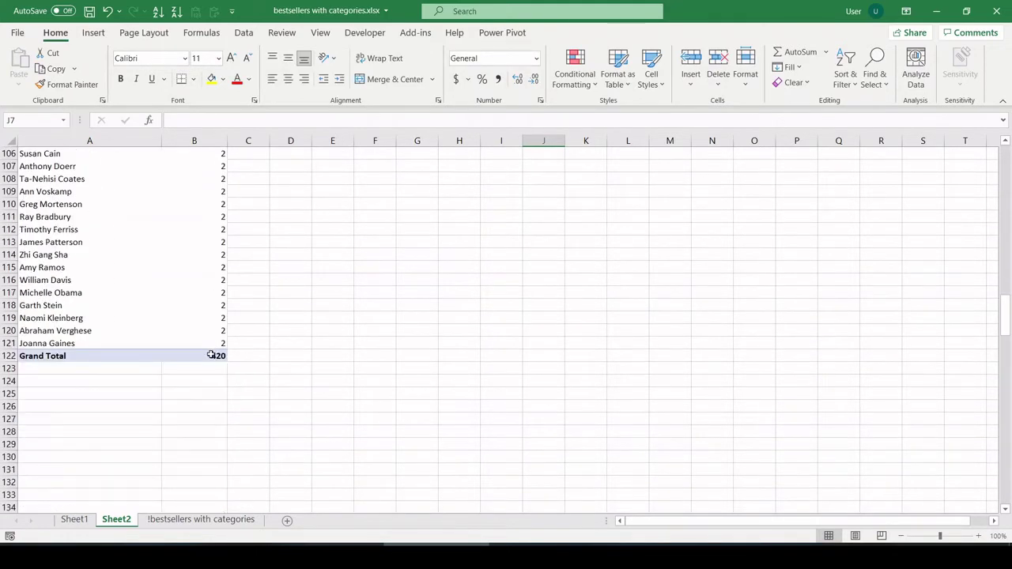
click(211, 355)
click(320, 308)
scroll(219, 323, up, 18)
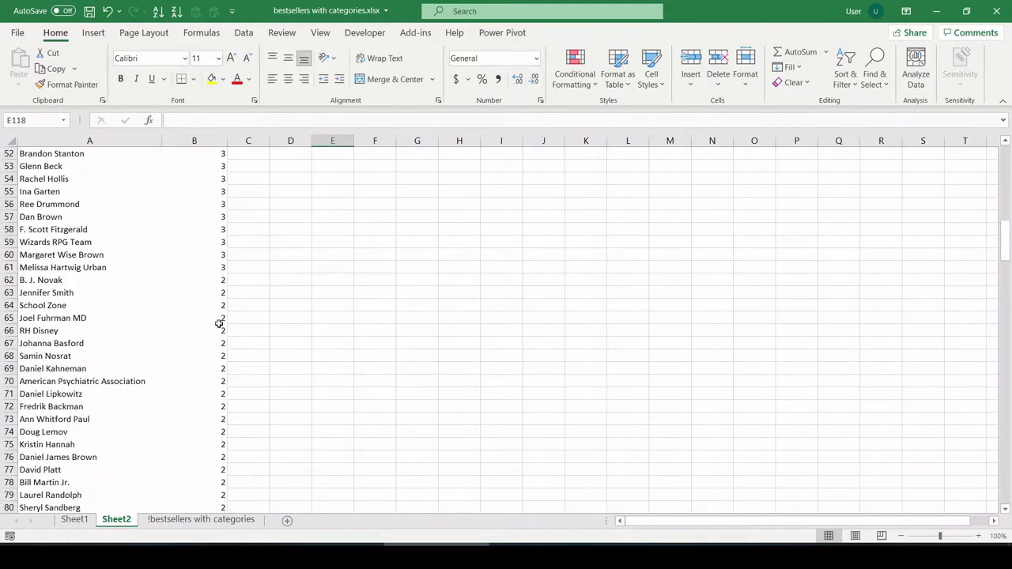
scroll(219, 324, up, 14)
Switch to the bestsellers with categories sheet and read the price histogram objective.
click(201, 520)
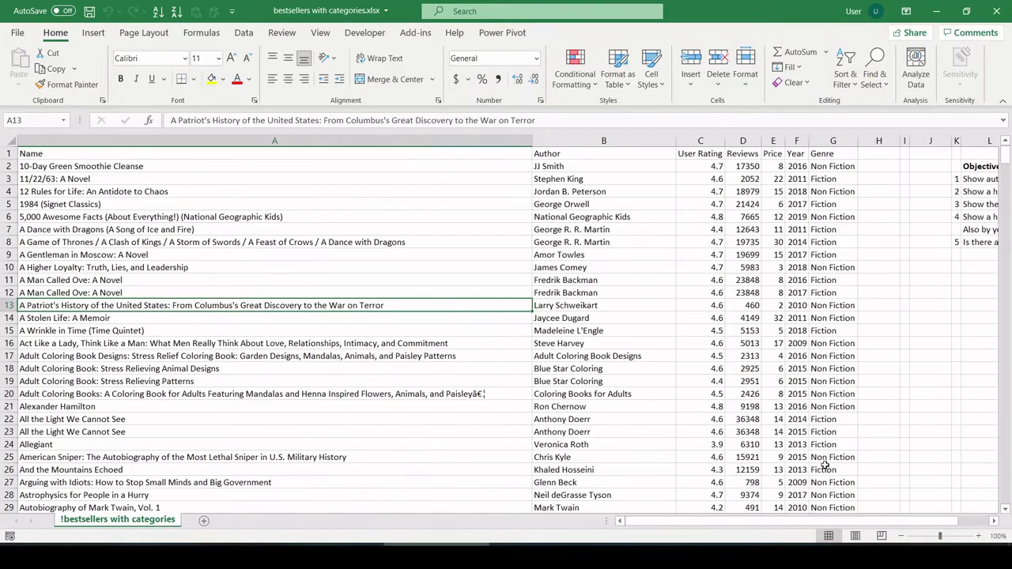
drag(806, 522, 824, 522)
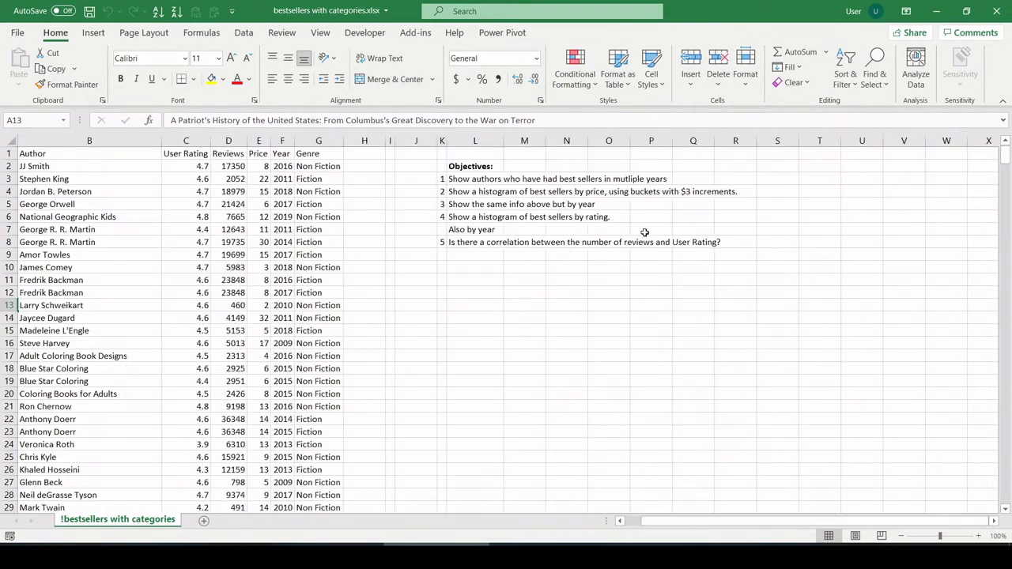
click(475, 192)
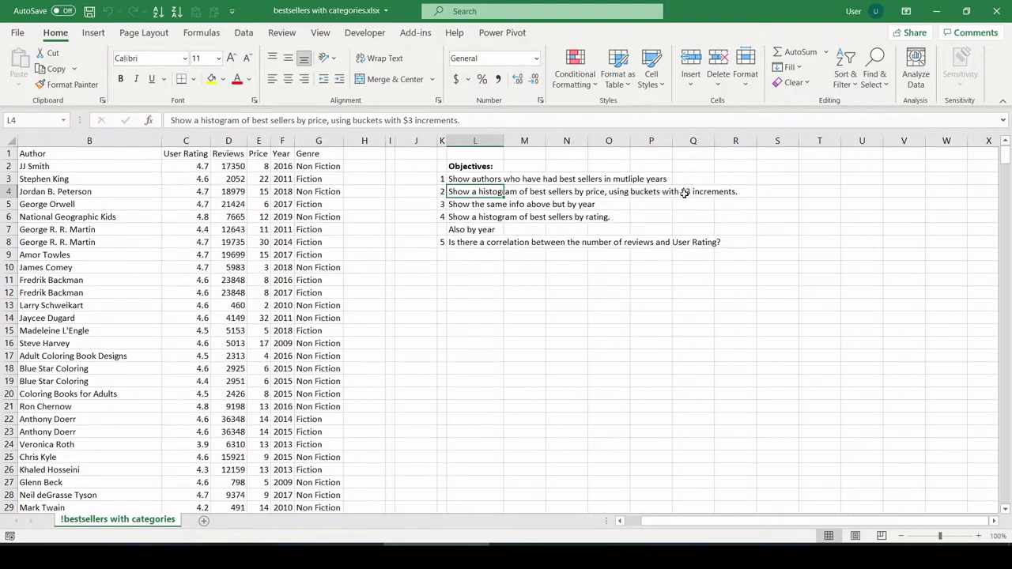
click(275, 204)
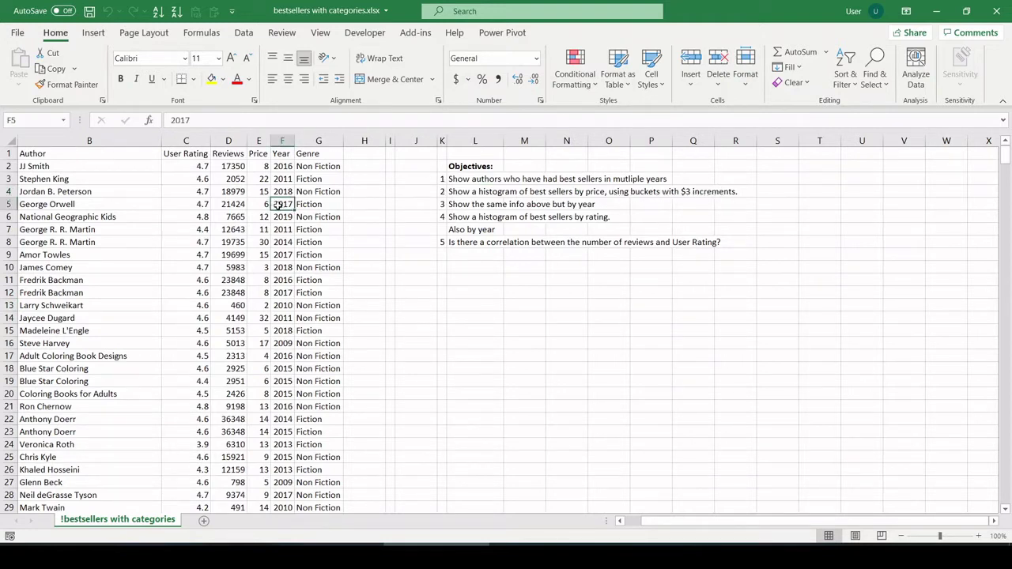
drag(655, 523, 625, 523)
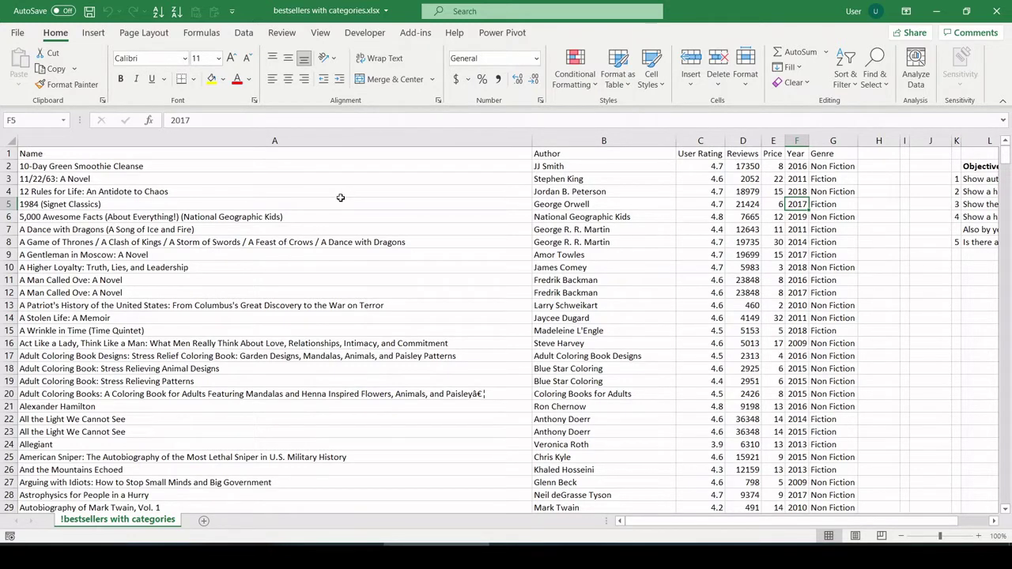
Select the whole data table A1:G551 from the Name header with Ctrl+Shift+End.
click(320, 209)
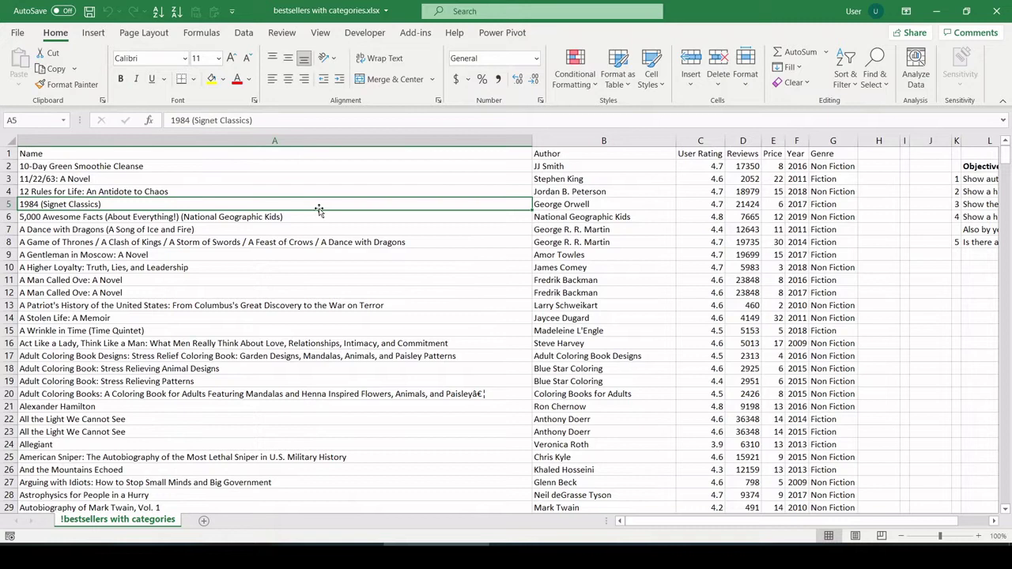
click(258, 154)
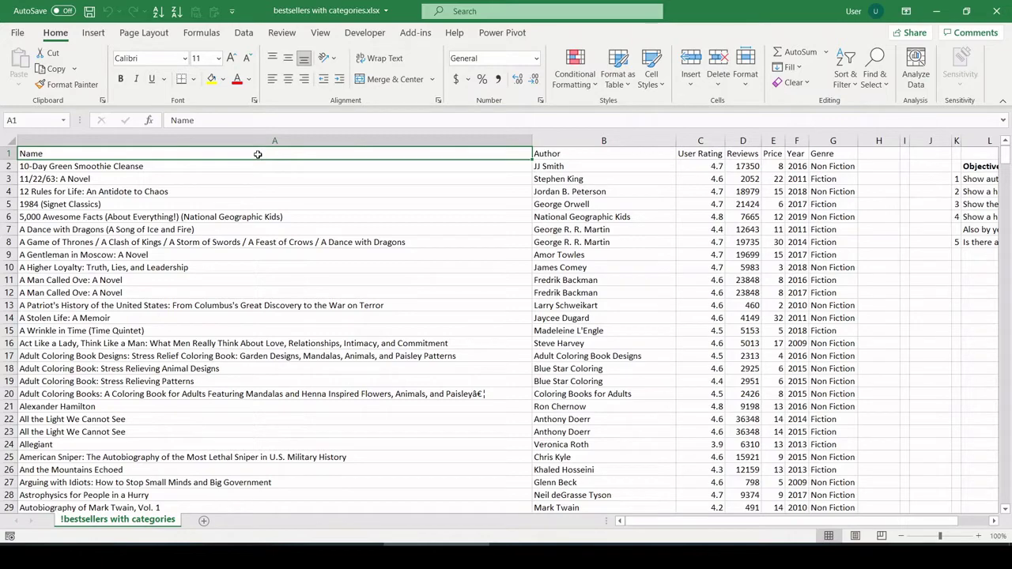
key(ctrl+shift+End)
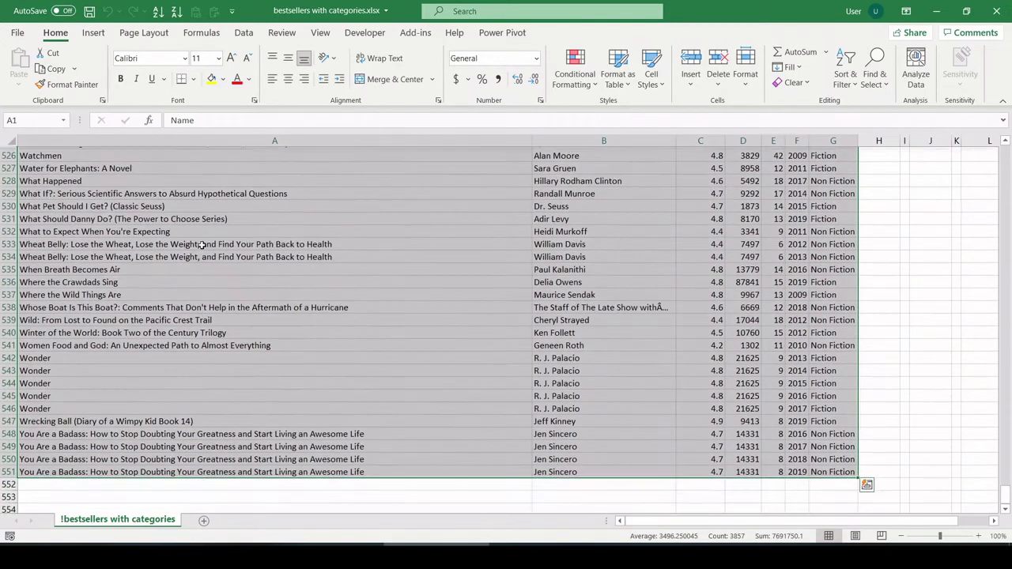
Insert a pivot table on a new sheet with Price in both Rows and Values.
click(93, 32)
click(35, 64)
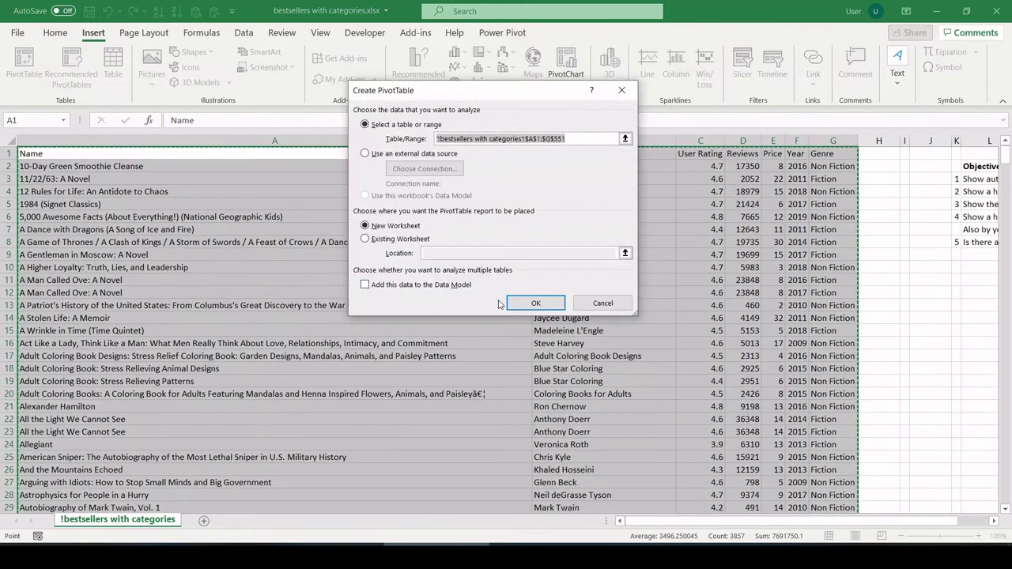
click(594, 302)
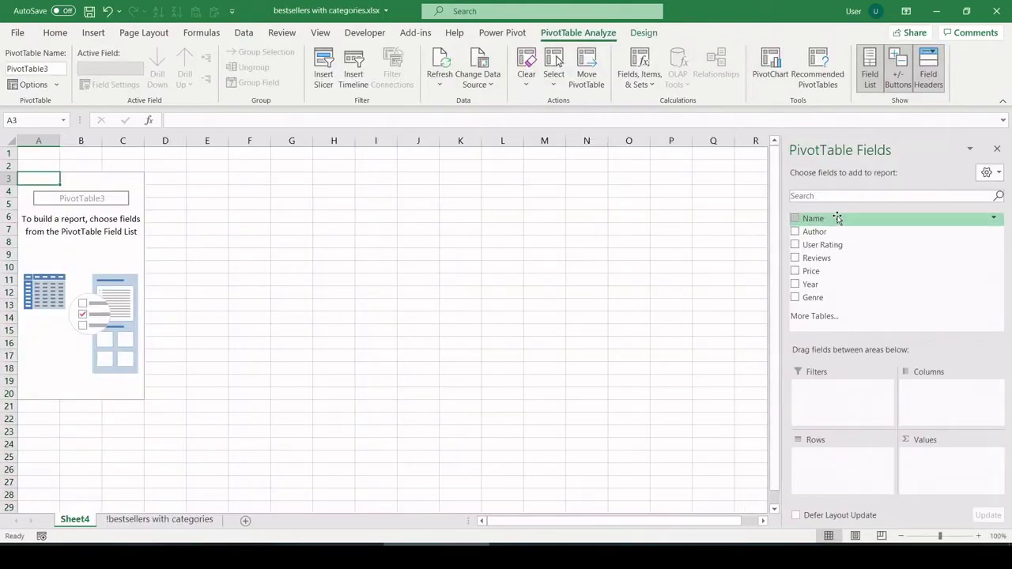
drag(815, 272, 832, 472)
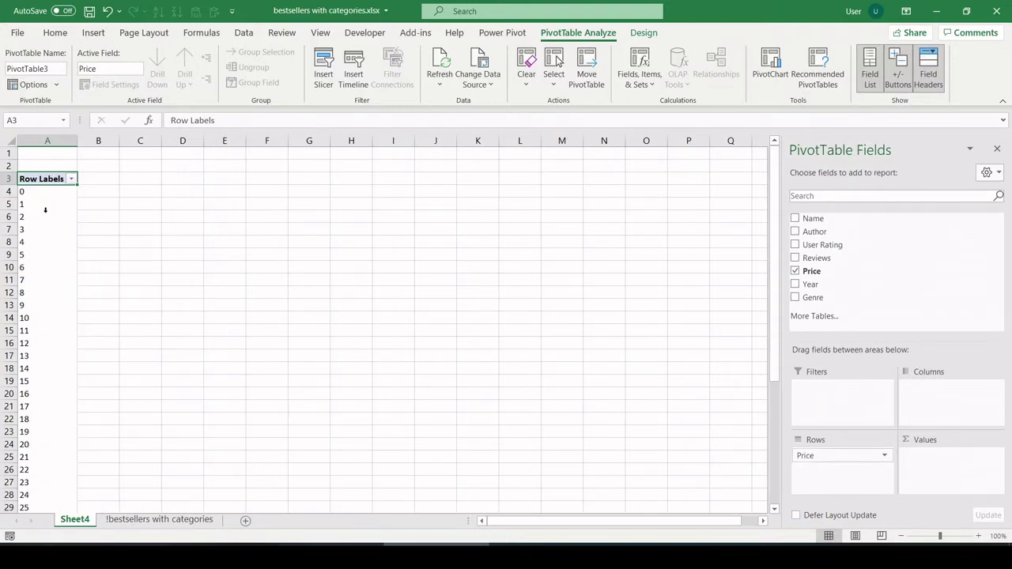
scroll(44, 237, down, 5)
scroll(45, 286, up, 5)
drag(846, 273, 927, 465)
Change the Price value field to summarize by Count instead of Sum.
click(927, 455)
click(933, 441)
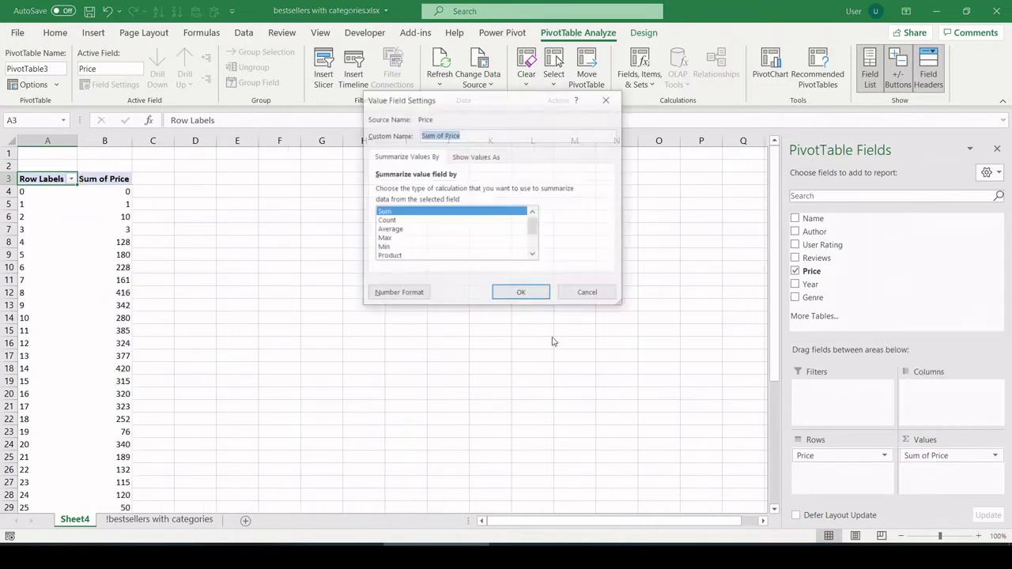
click(386, 222)
double_click(387, 223)
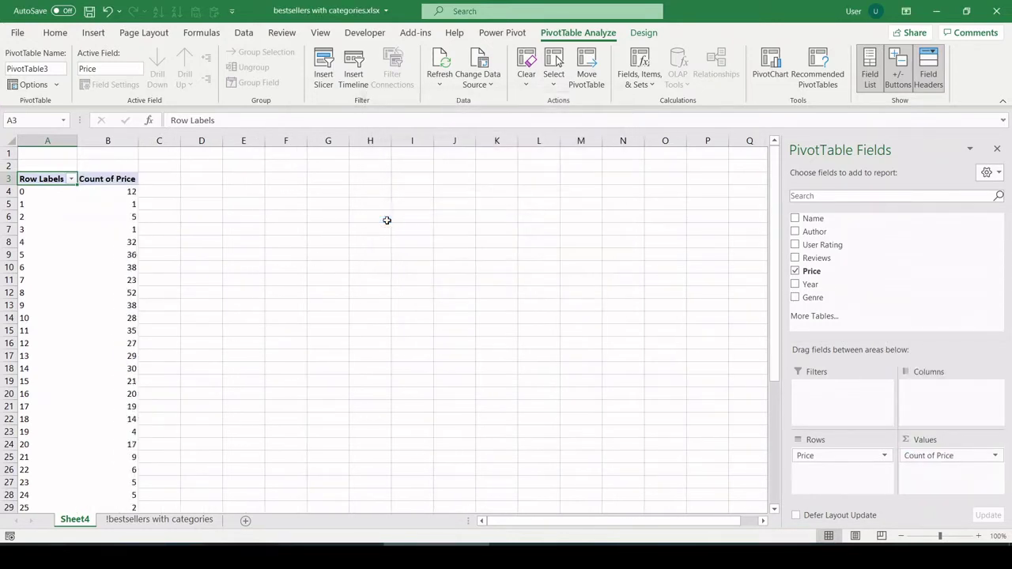
Check the price counts in cells B8, B9, B11 and B13.
click(113, 239)
click(117, 254)
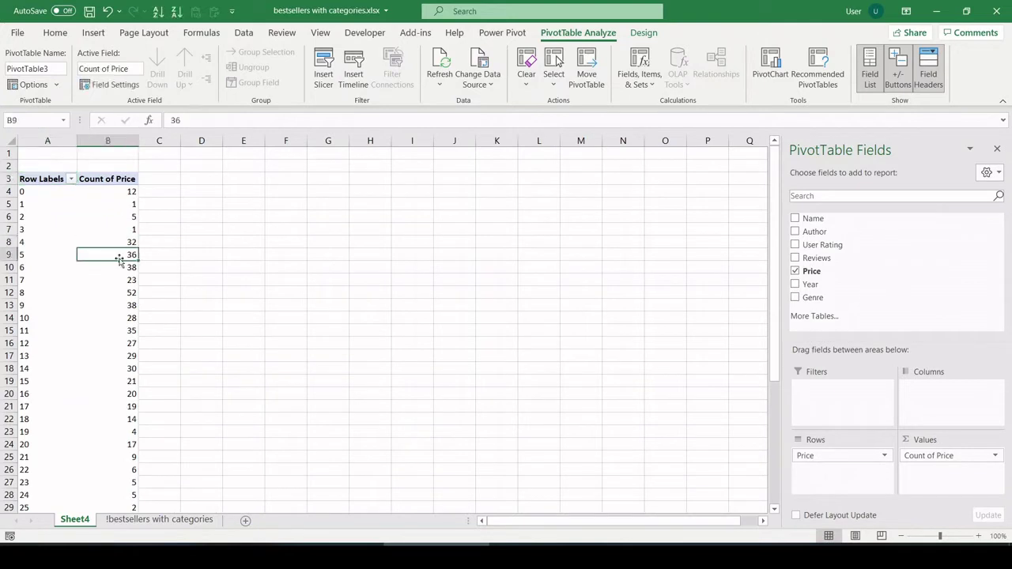
click(119, 278)
click(105, 306)
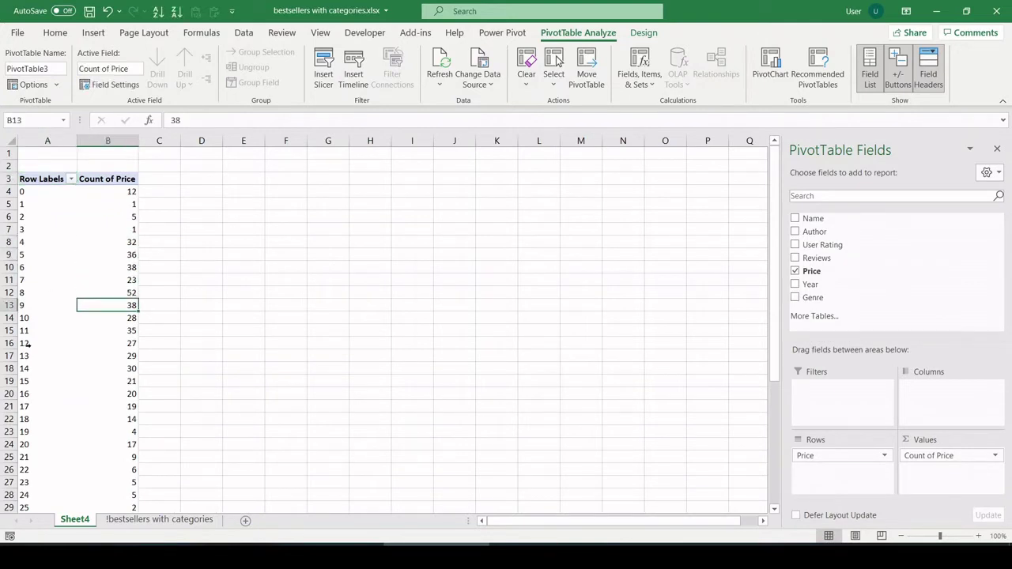
scroll(102, 309, down, 2)
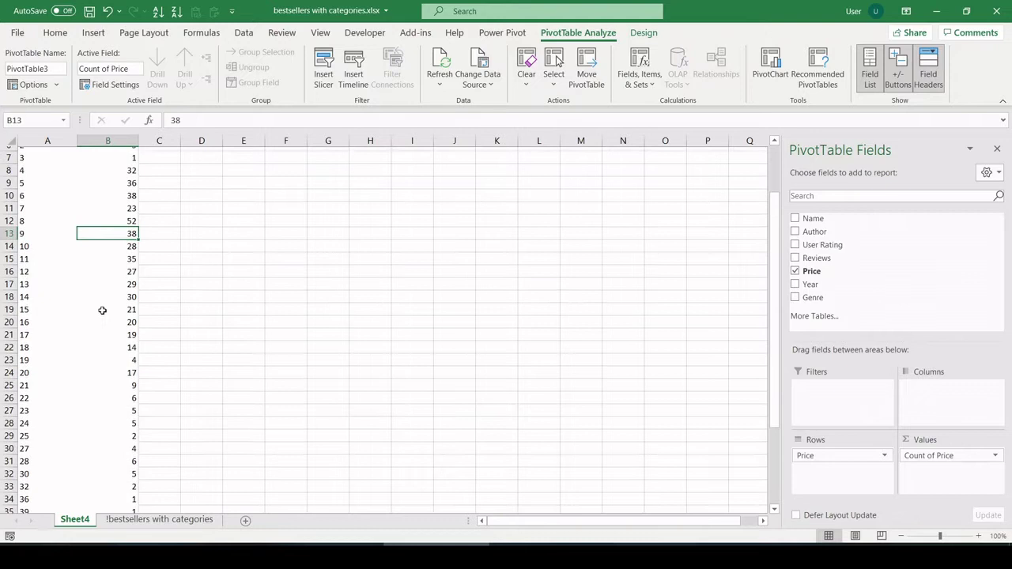
scroll(102, 309, up, 2)
Group the price row labels starting at 0 by 3, then inspect the 21-23 bucket.
right_click(26, 241)
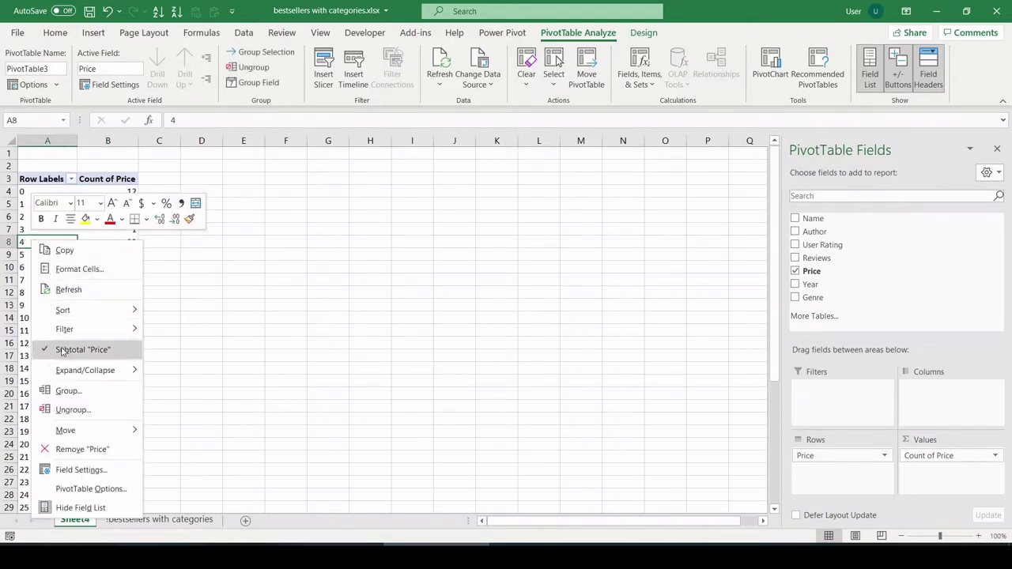
click(68, 391)
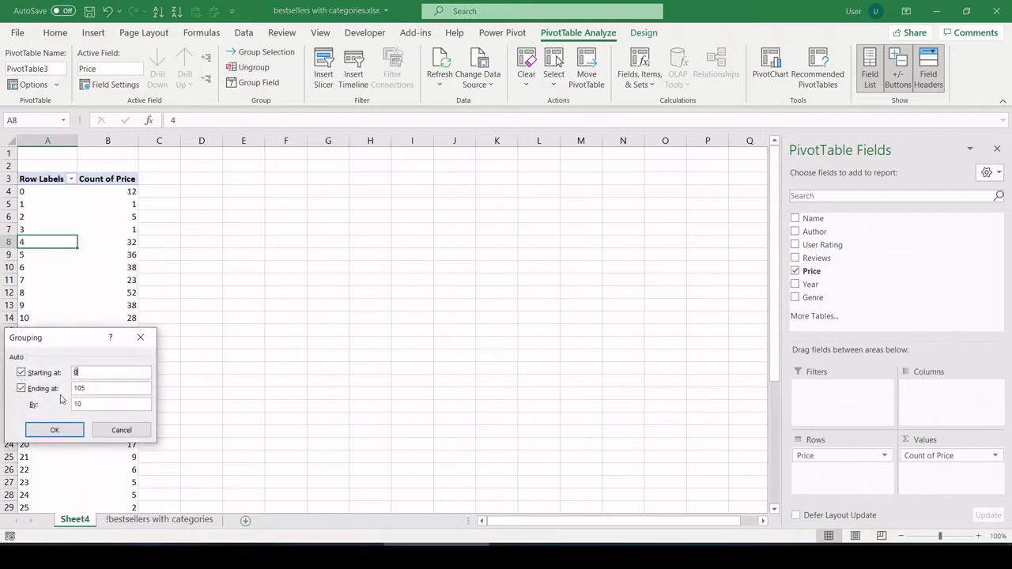
drag(57, 357, 264, 198)
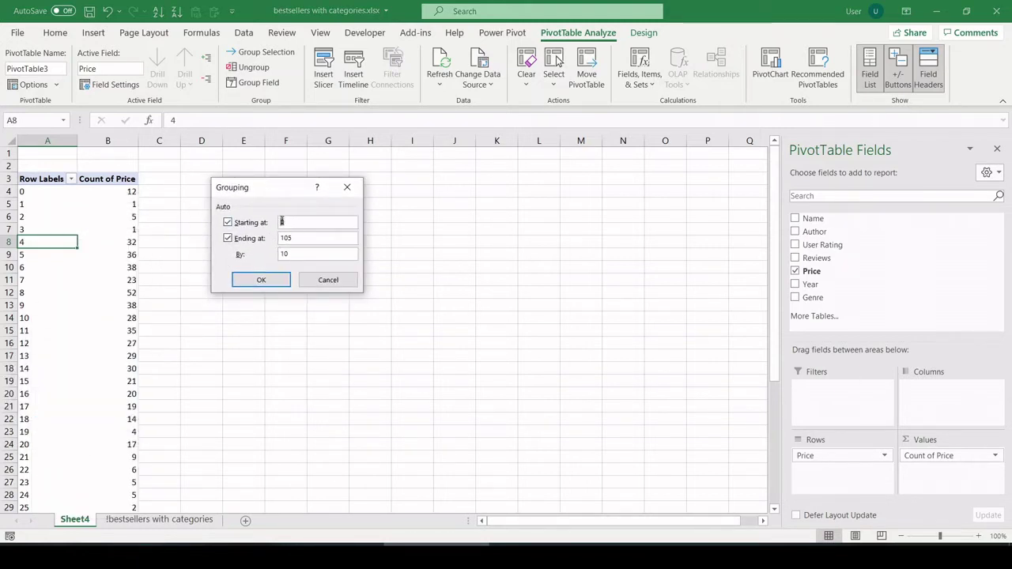
drag(293, 237, 268, 254)
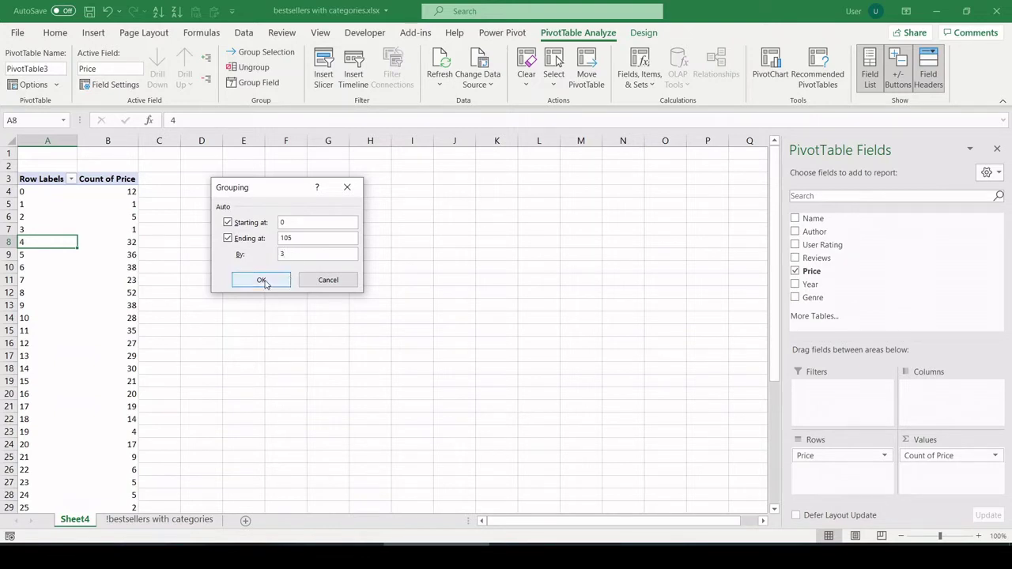
click(262, 280)
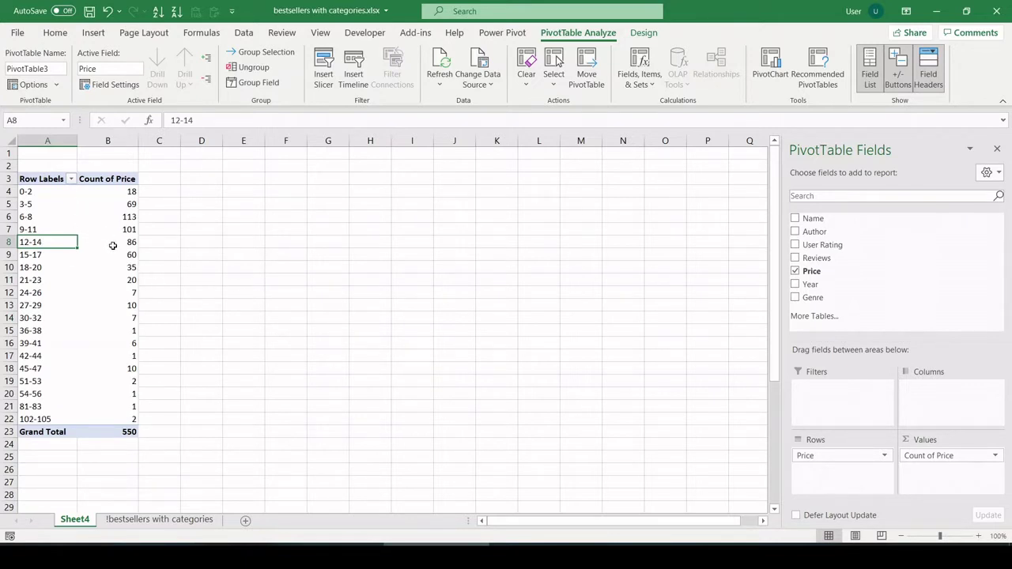
click(123, 267)
click(41, 280)
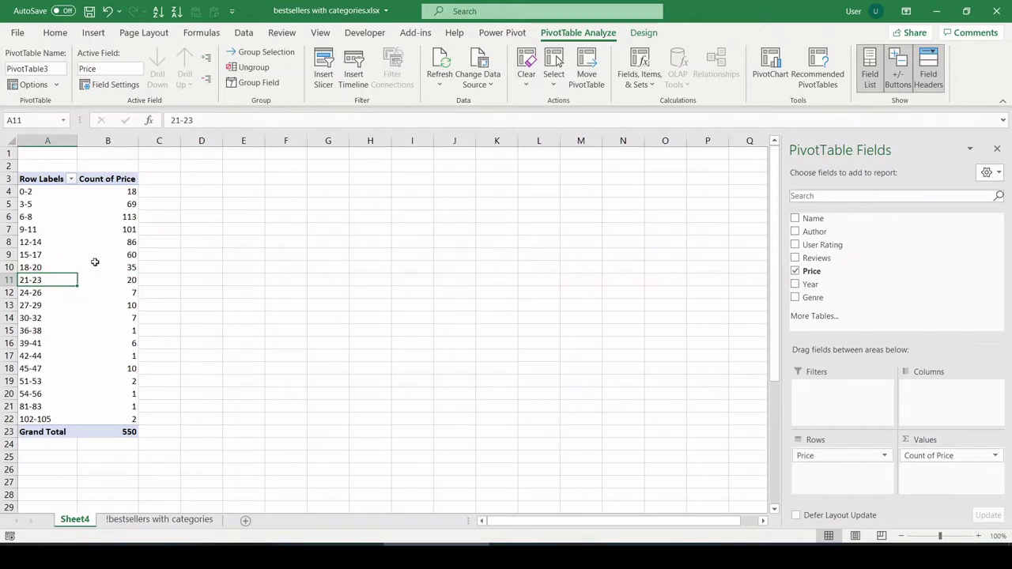
Apply Gradient Fill data bars to counts B4:B22 and widen column B.
click(124, 192)
drag(124, 191, 132, 415)
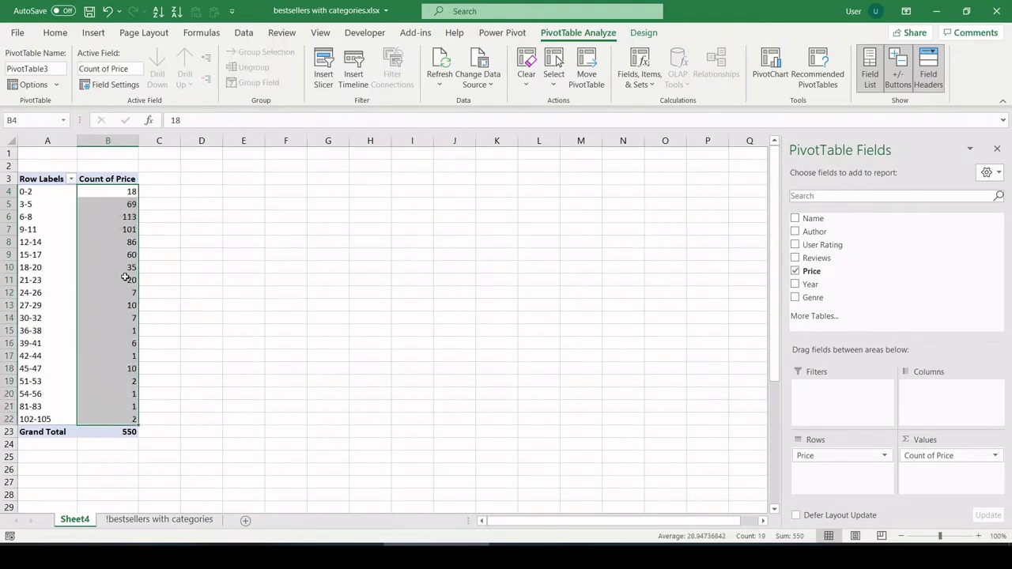
click(55, 33)
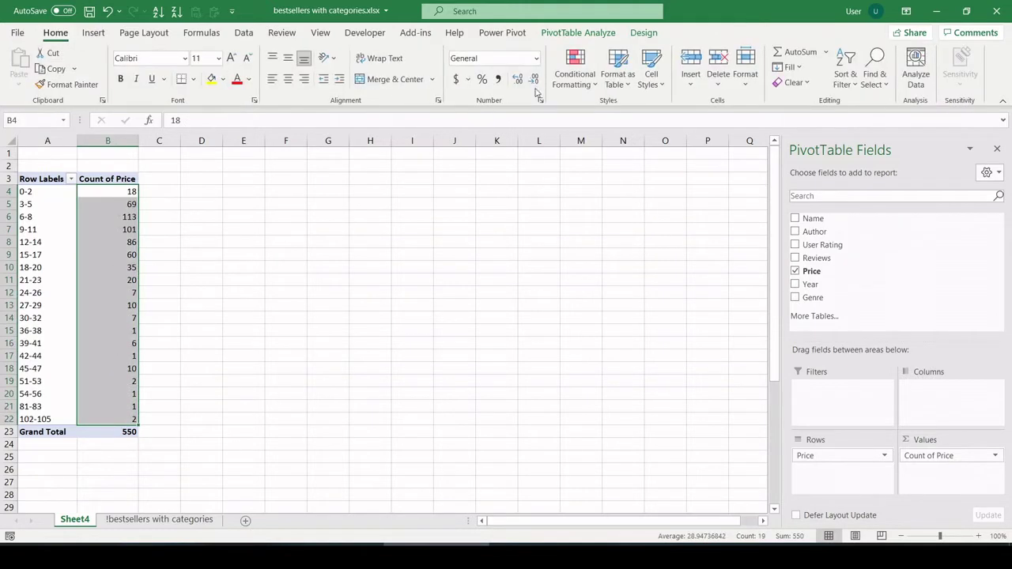
click(573, 79)
mouse_move(661, 177)
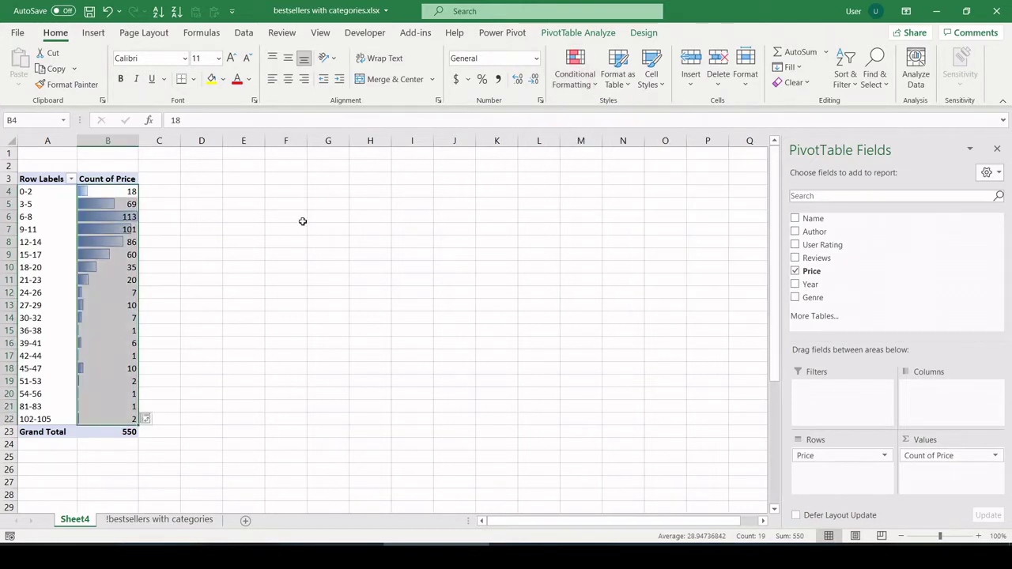
drag(143, 145, 170, 145)
click(275, 266)
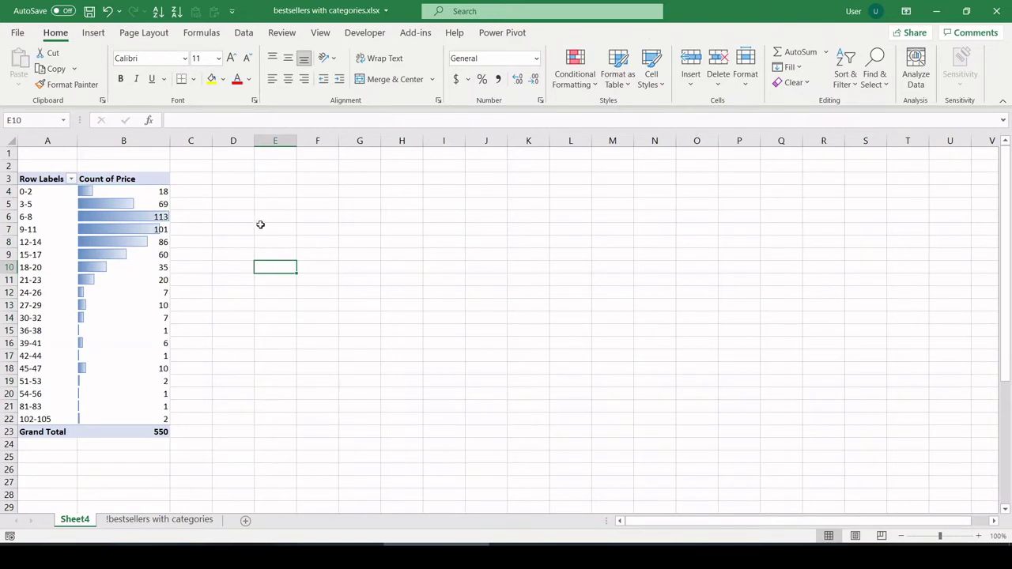
Inspect the price bucket labels A4:A22 and the Grand Total of 550.
click(47, 217)
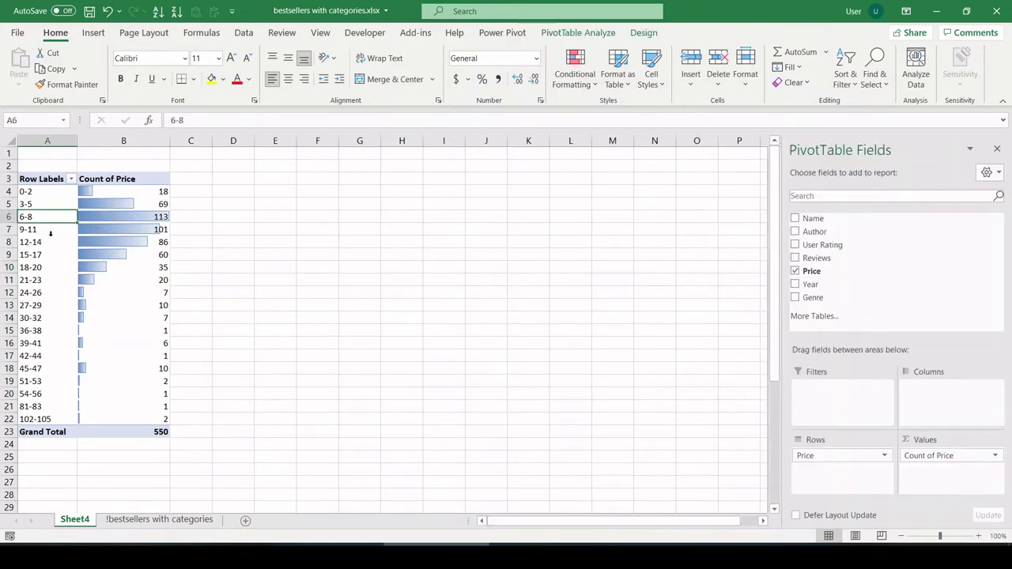
click(50, 237)
click(289, 309)
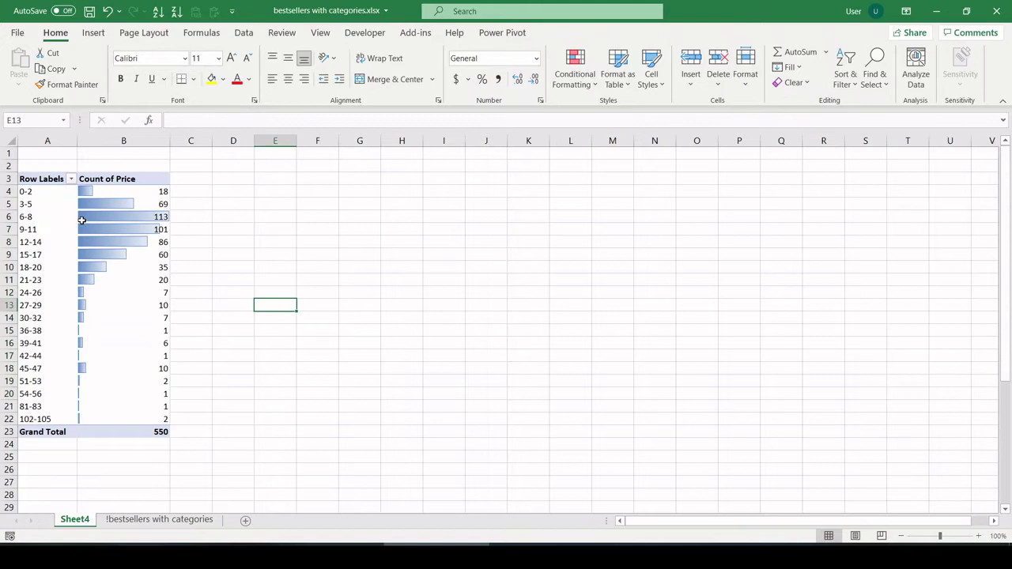
click(189, 217)
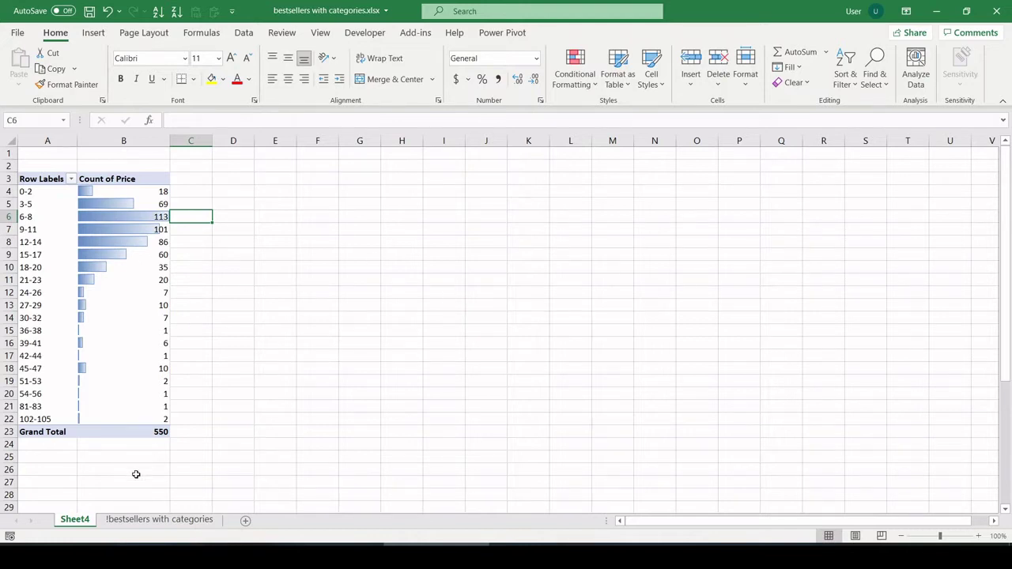
click(158, 432)
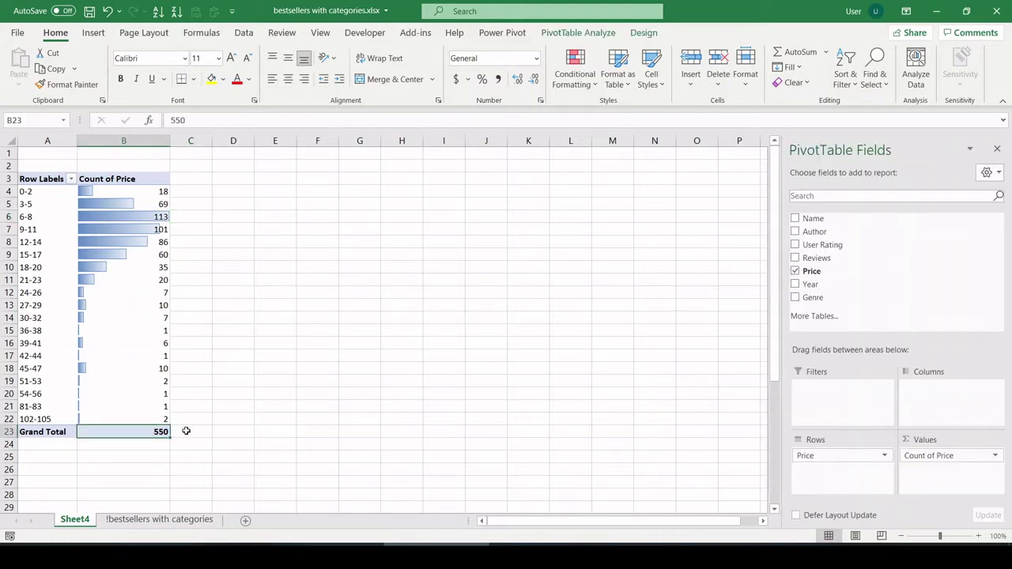
click(186, 430)
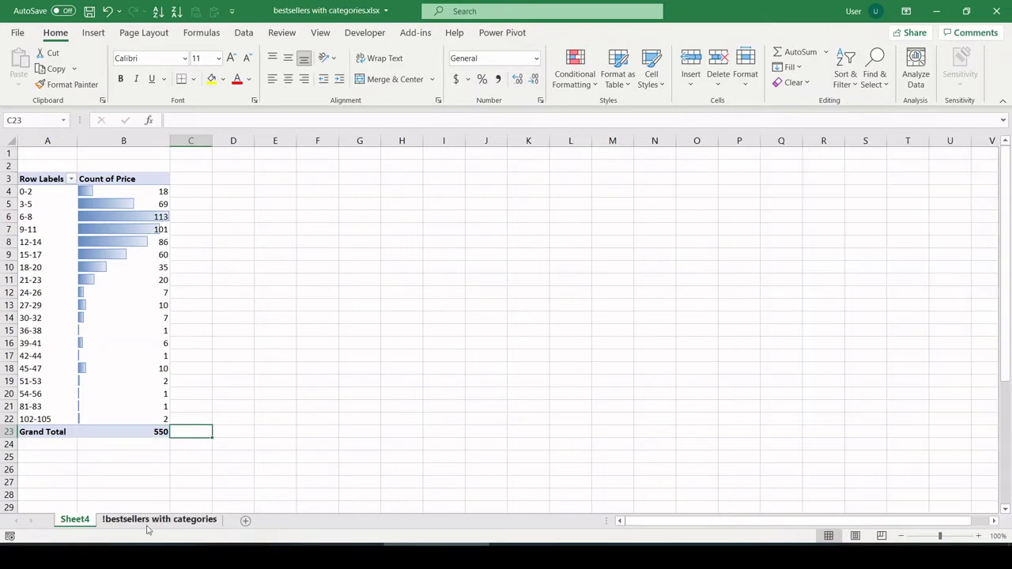
Read the by-year objective on the data sheet, then return to the Sheet4 price pivot.
click(151, 519)
scroll(648, 230, right, 3)
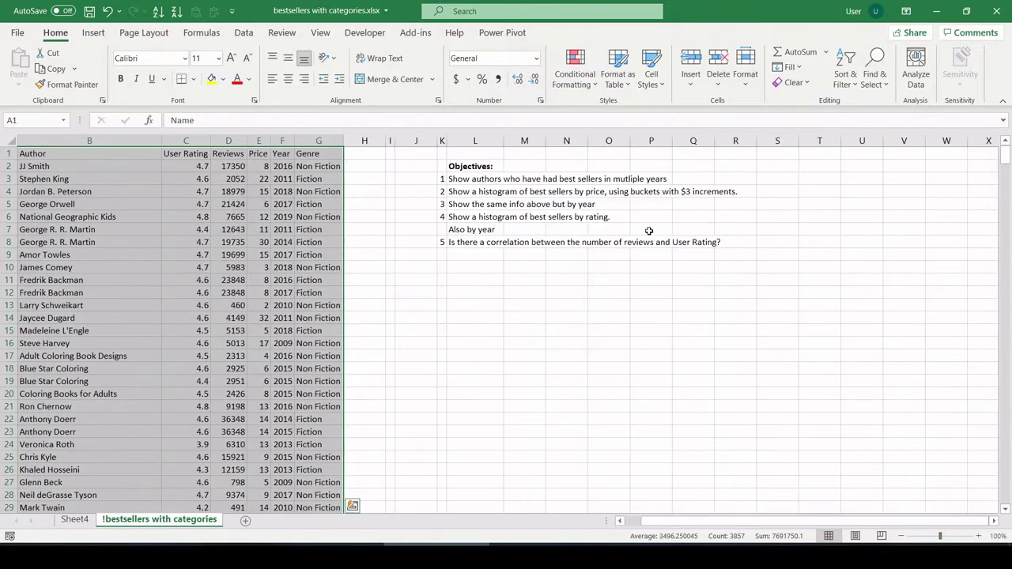
drag(466, 207, 590, 204)
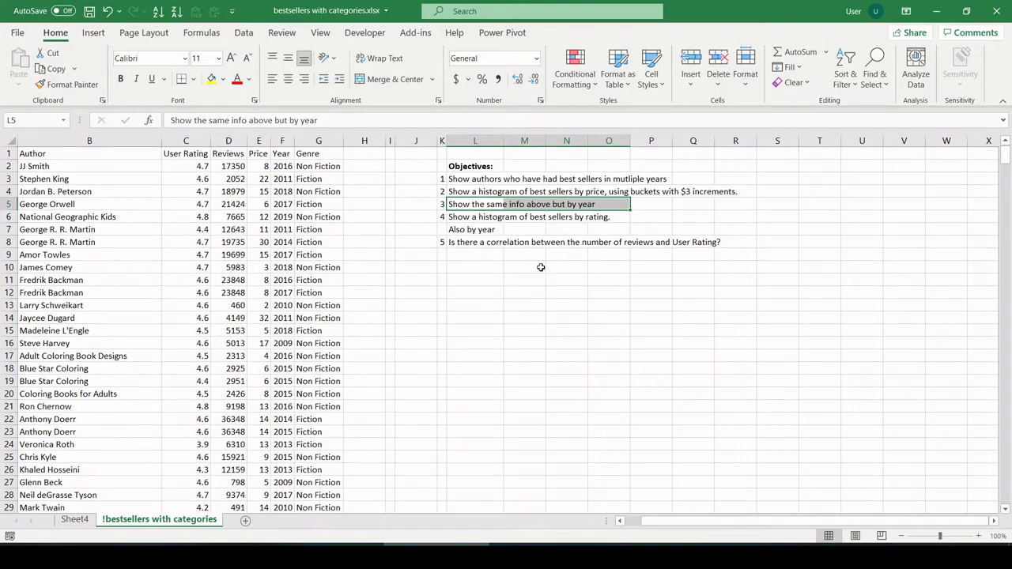
click(76, 521)
click(123, 231)
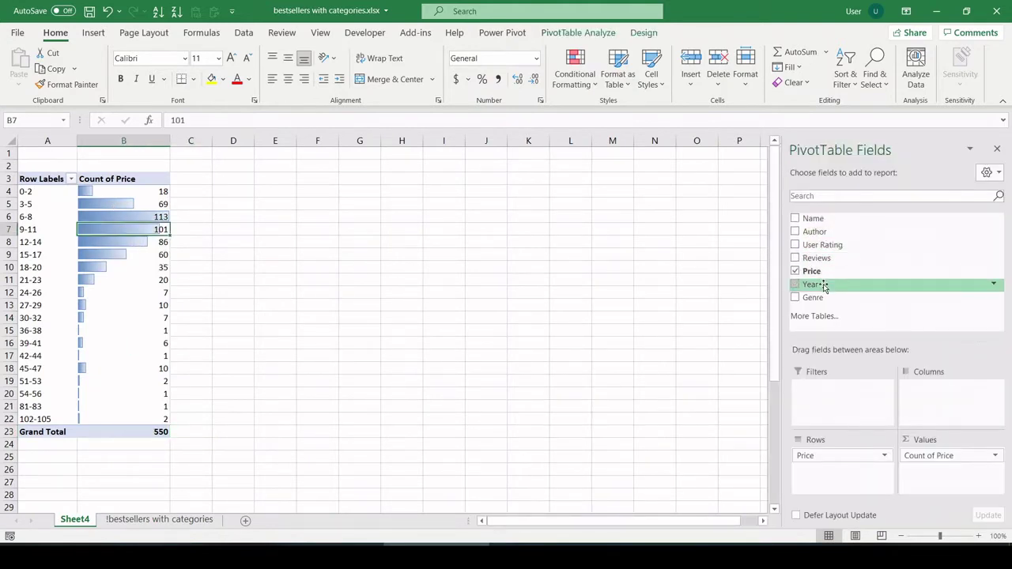
Add Year to Columns, remove the Grand Total column, and widen columns B through L.
drag(824, 286, 929, 400)
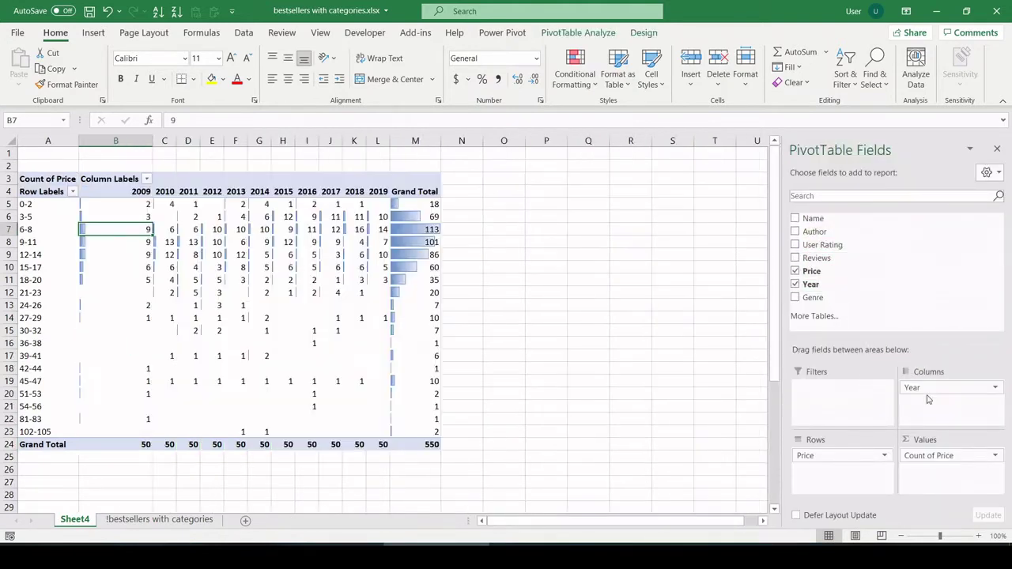
right_click(406, 193)
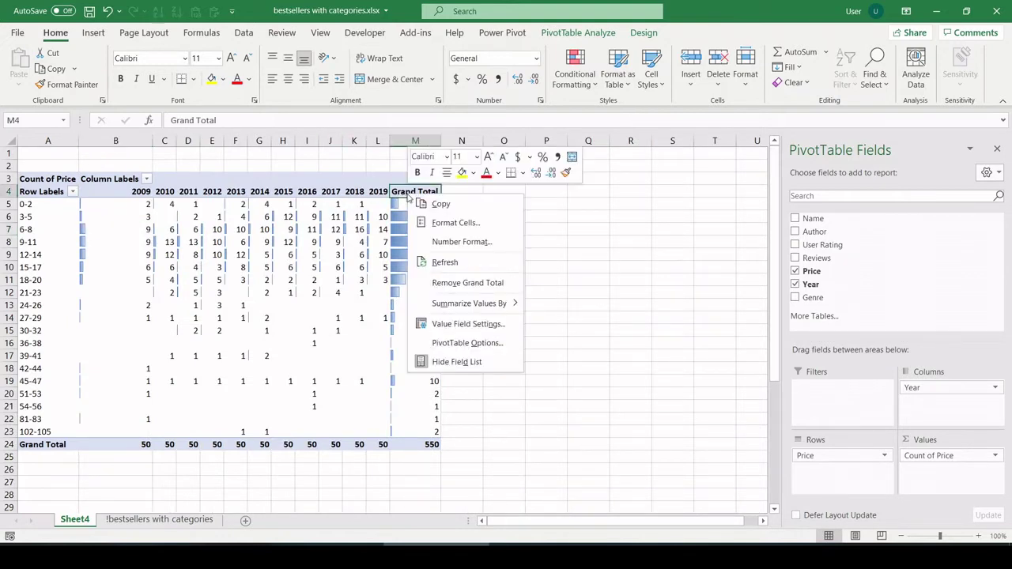
click(440, 283)
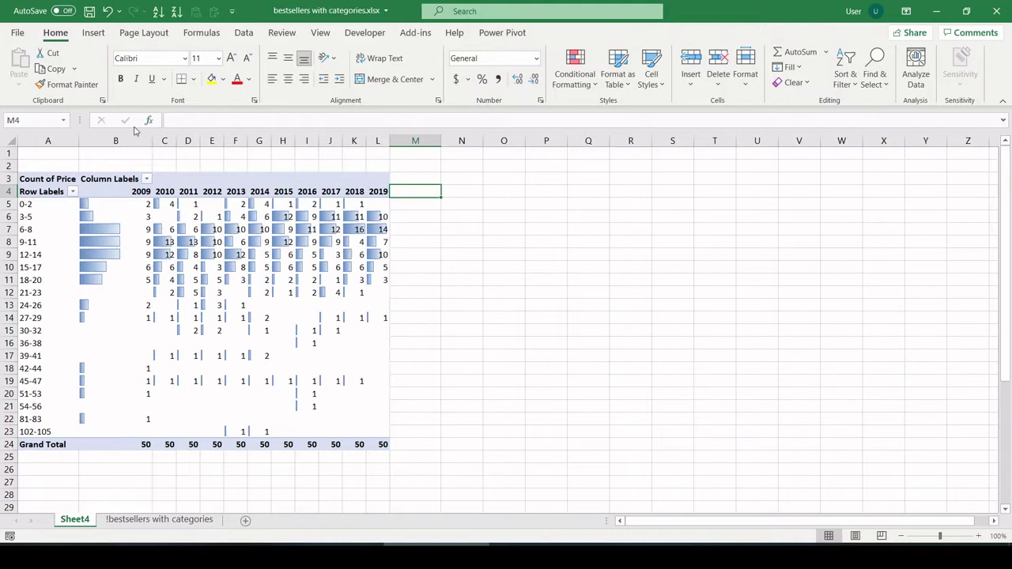
drag(116, 141, 411, 140)
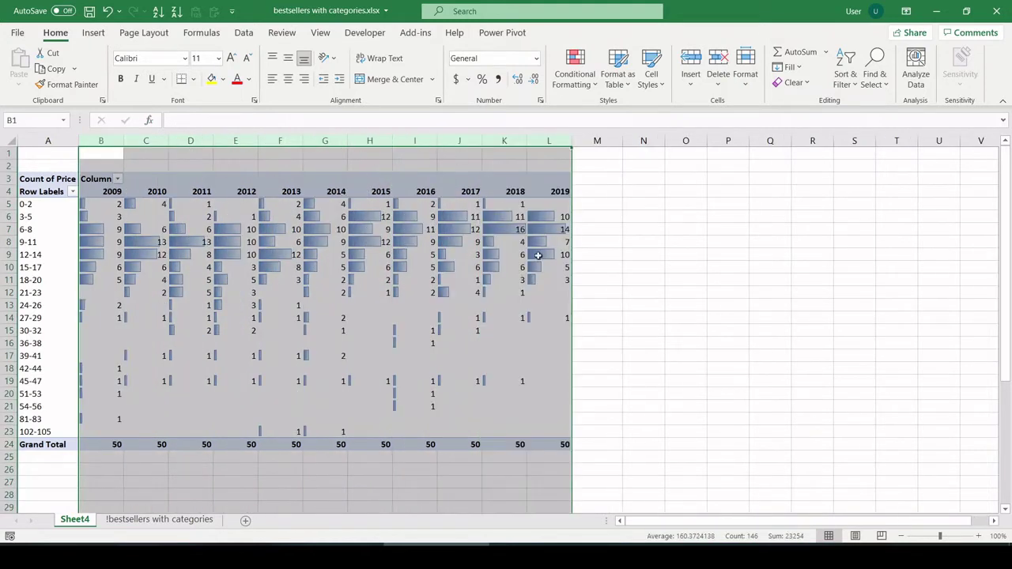
click(700, 303)
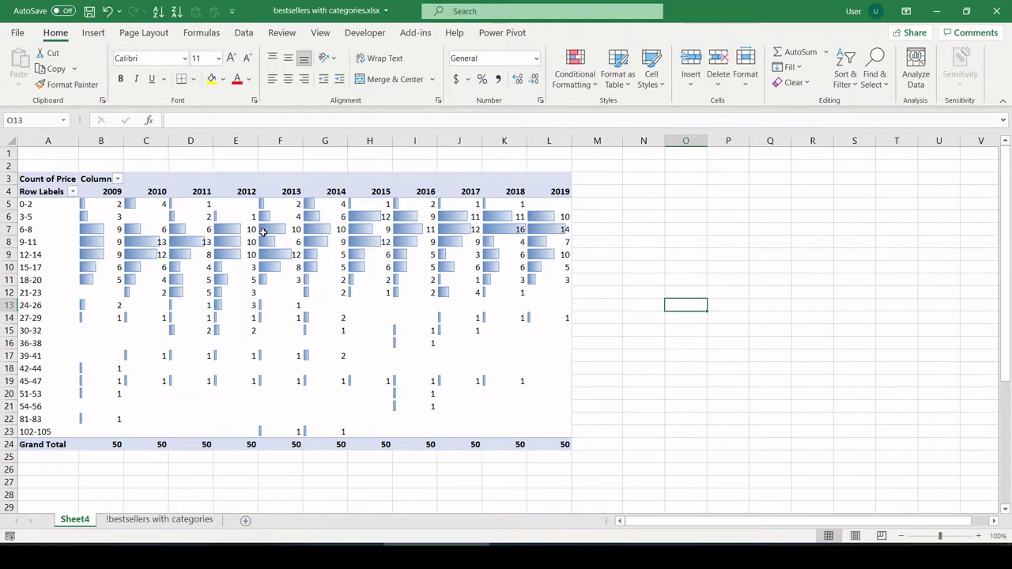
mouse_move(311, 229)
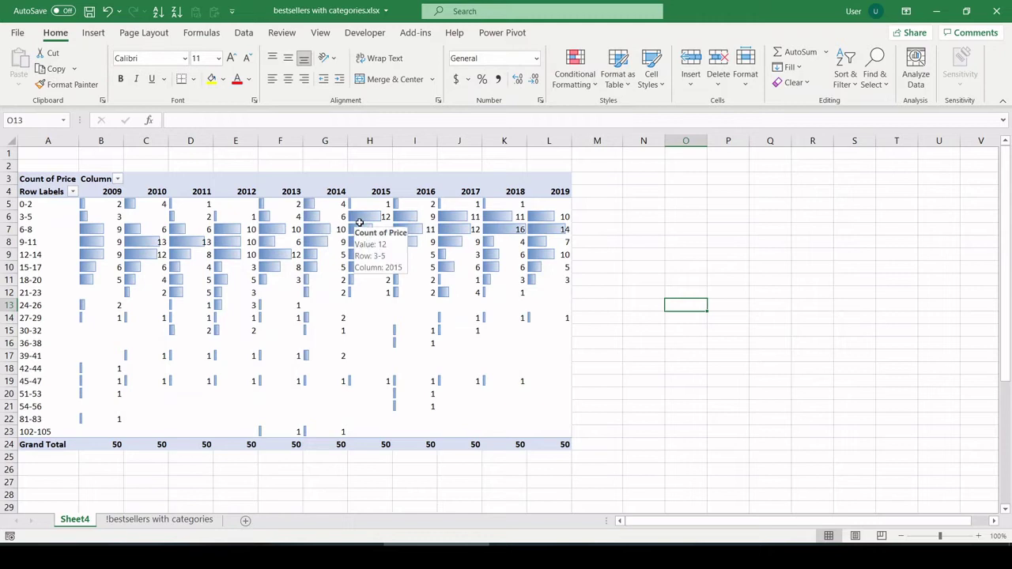
mouse_move(363, 216)
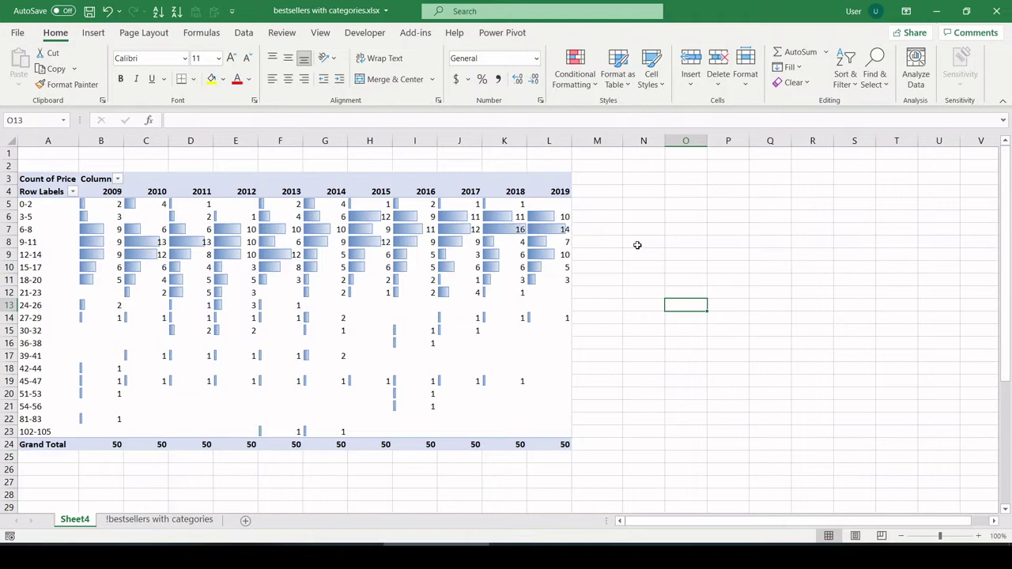
On the bestsellers data sheet, read the rating histogram objective and select some User Rating values.
click(146, 521)
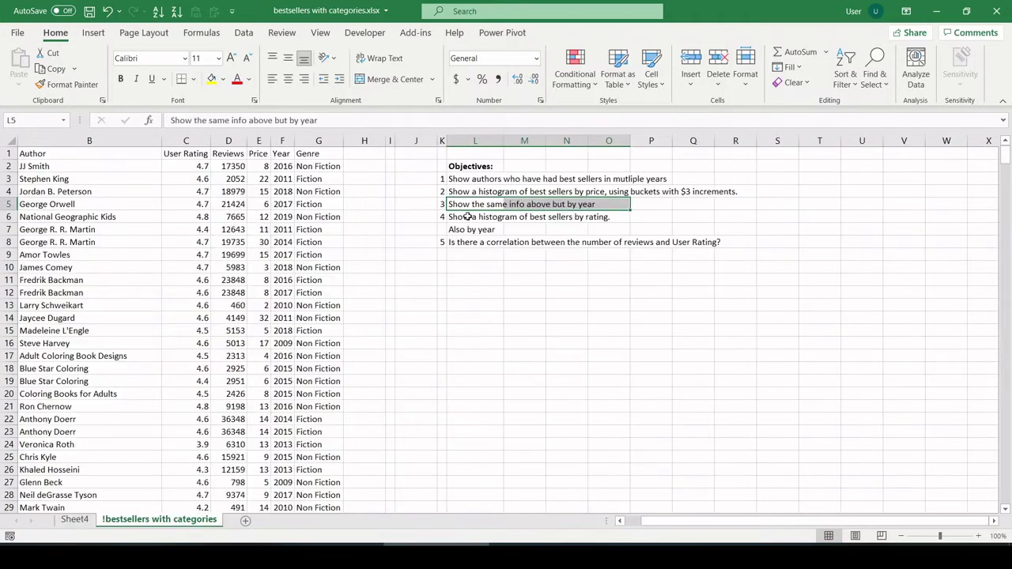
click(468, 217)
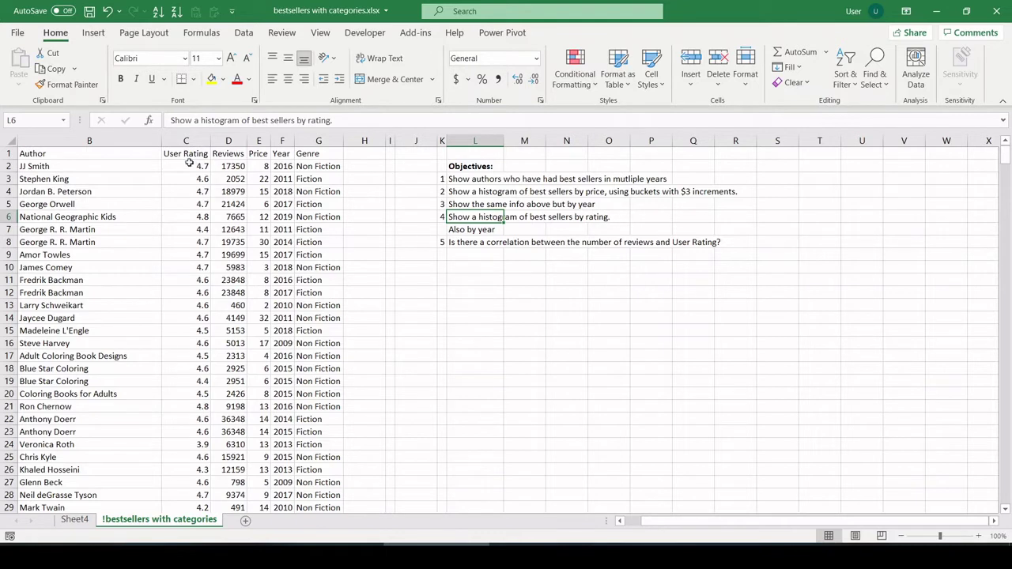
drag(189, 162, 203, 319)
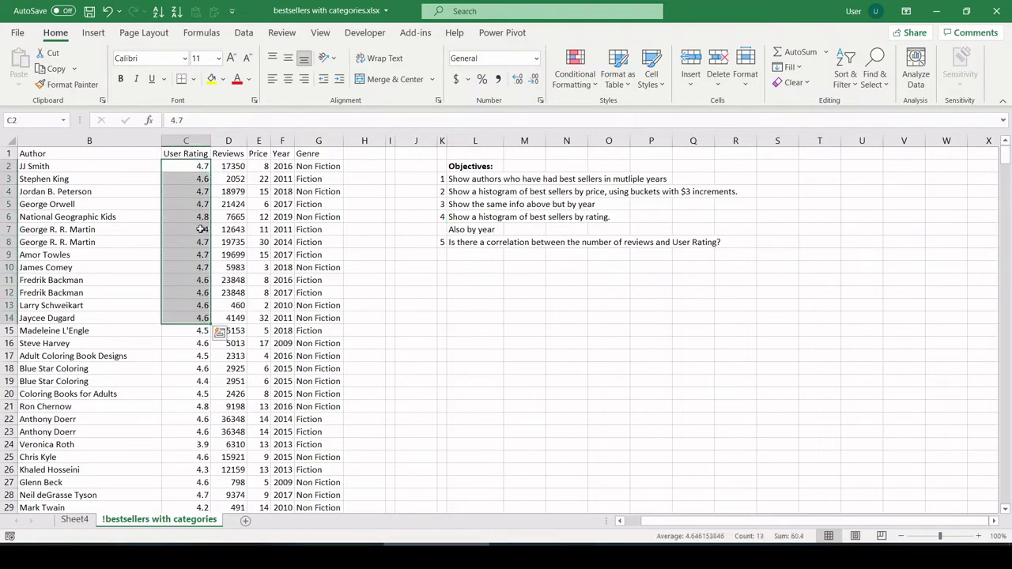
Select the entire book table from the Author header B1 with Ctrl+A.
click(75, 520)
click(126, 521)
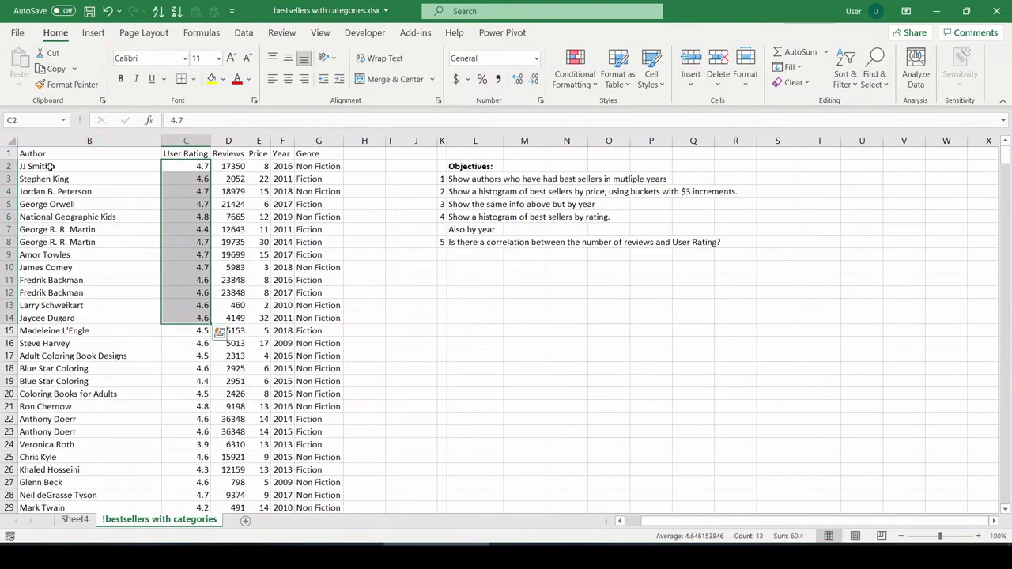
click(59, 154)
key(ctrl+a)
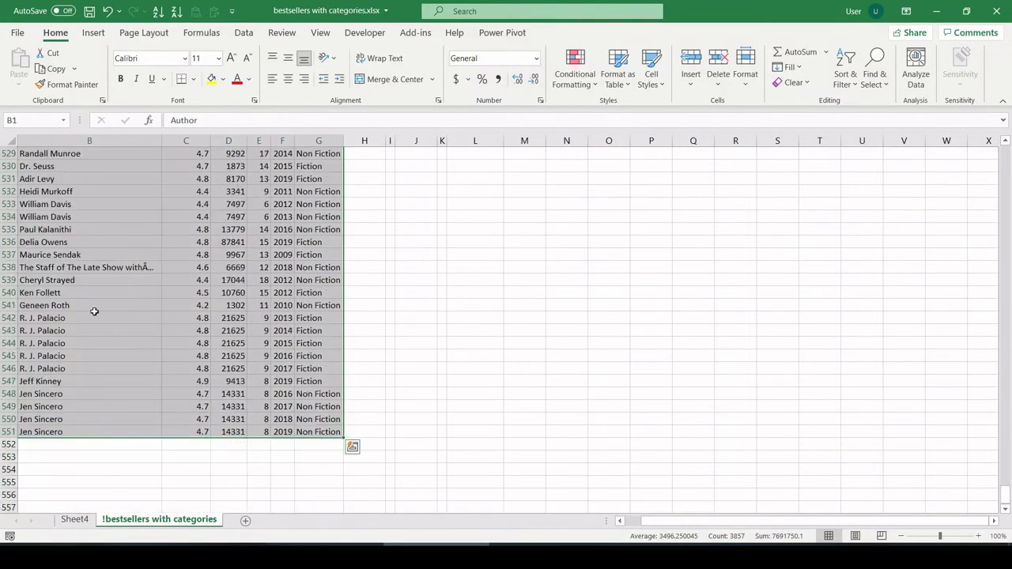
Insert a pivot table on new Sheet5 with User Rating in Rows.
click(94, 32)
click(23, 63)
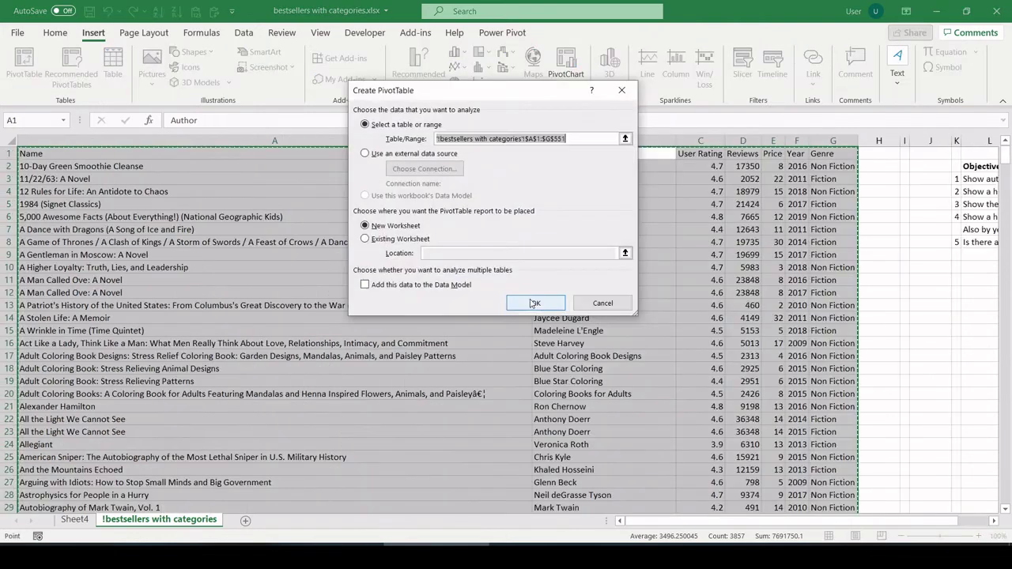
click(526, 304)
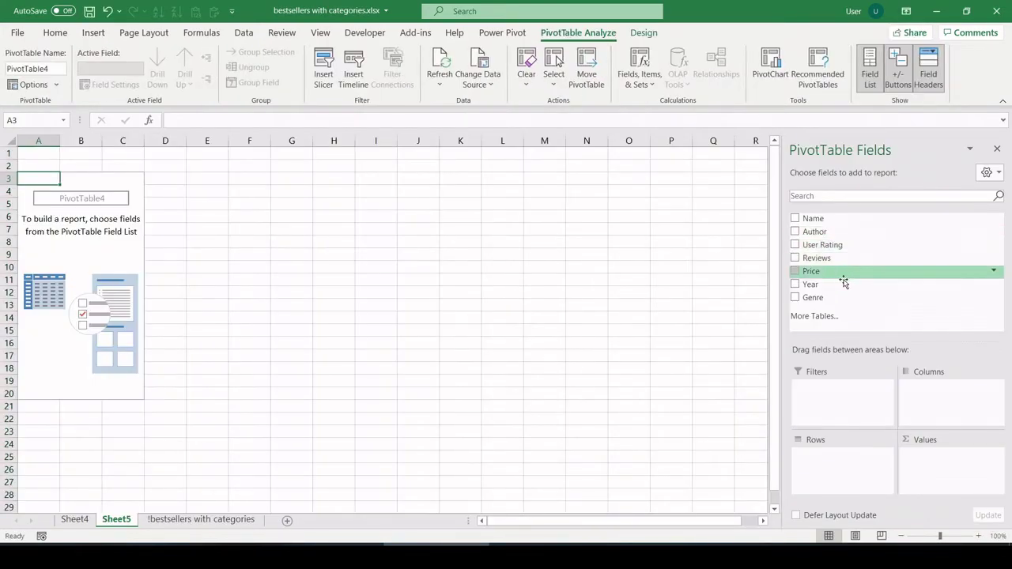
drag(848, 247, 831, 482)
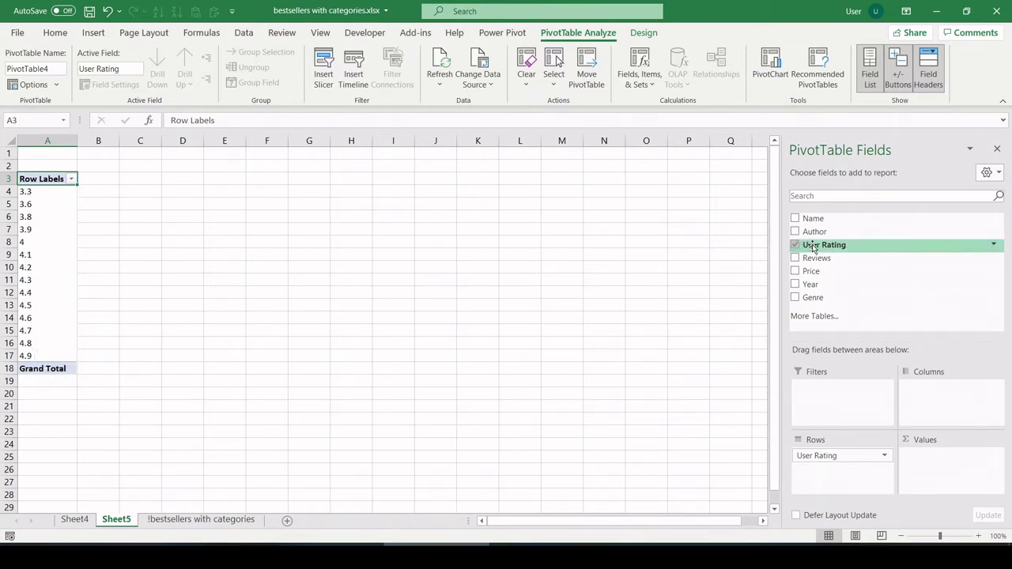
Add User Rating to the pivot values and summarise it by Count.
drag(814, 247, 933, 473)
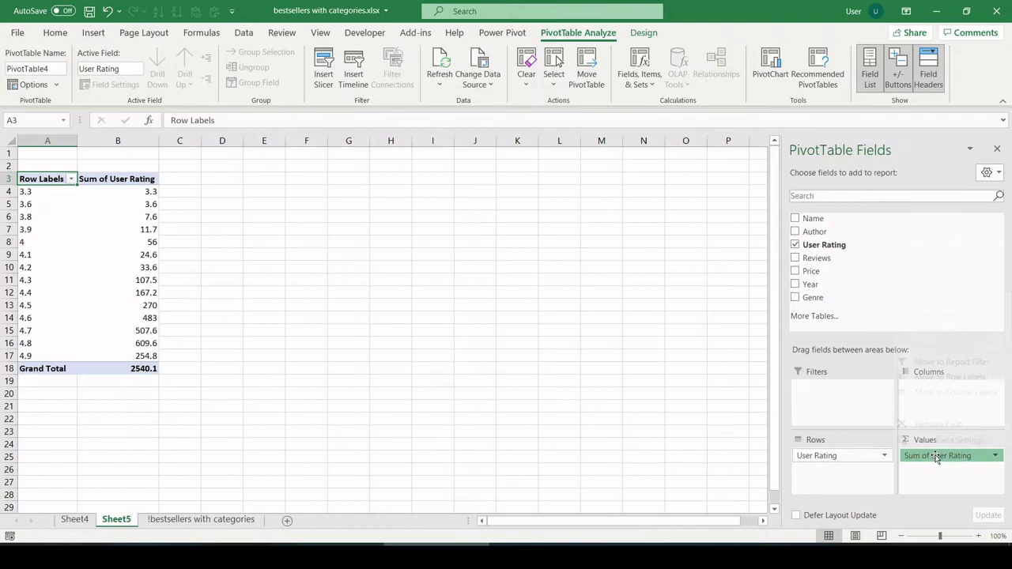
click(933, 455)
click(941, 437)
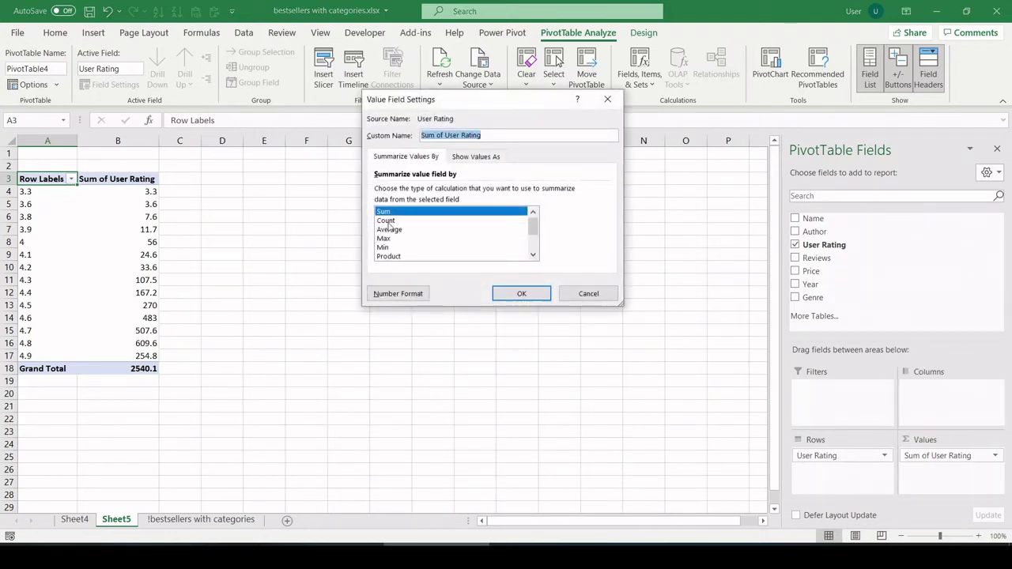
double_click(387, 221)
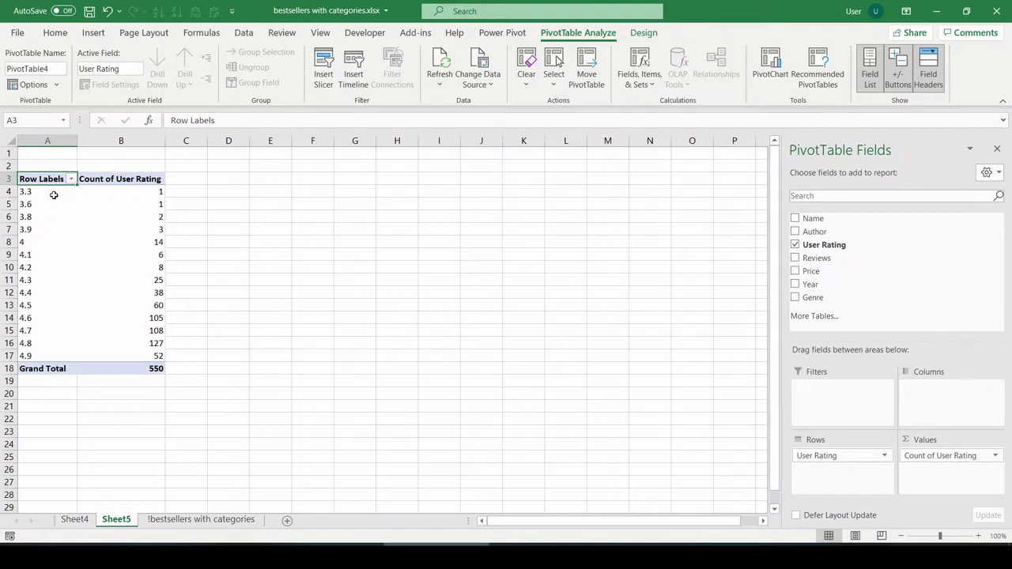
Apply blue gradient data bars to the rating counts in B4:B17.
drag(54, 194, 45, 355)
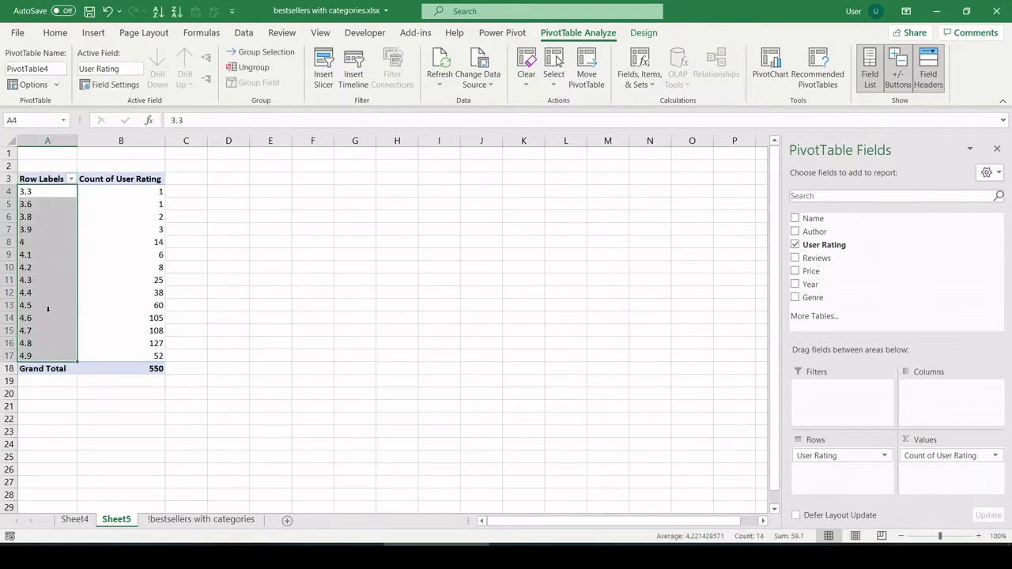
click(139, 243)
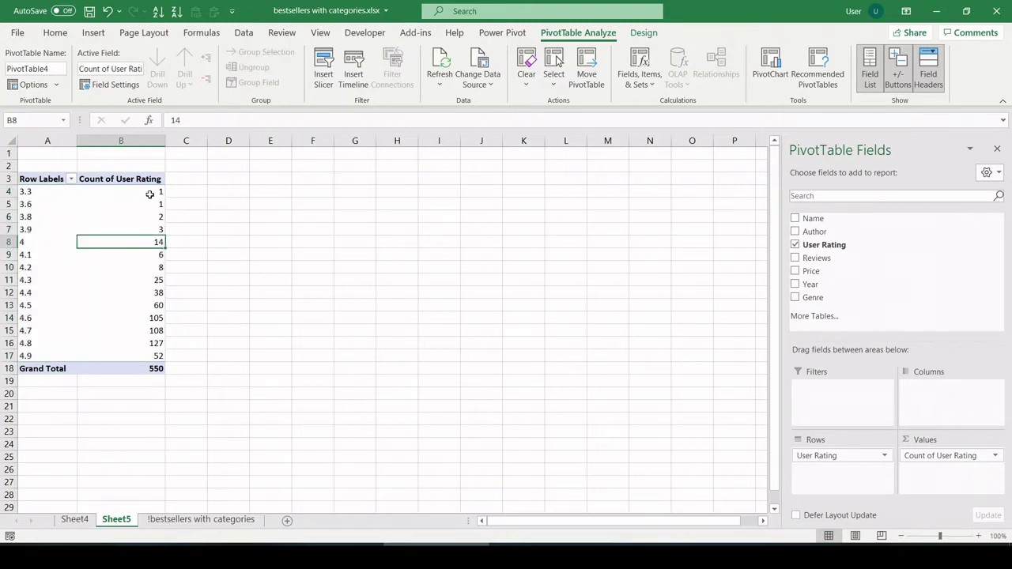
drag(150, 194, 133, 356)
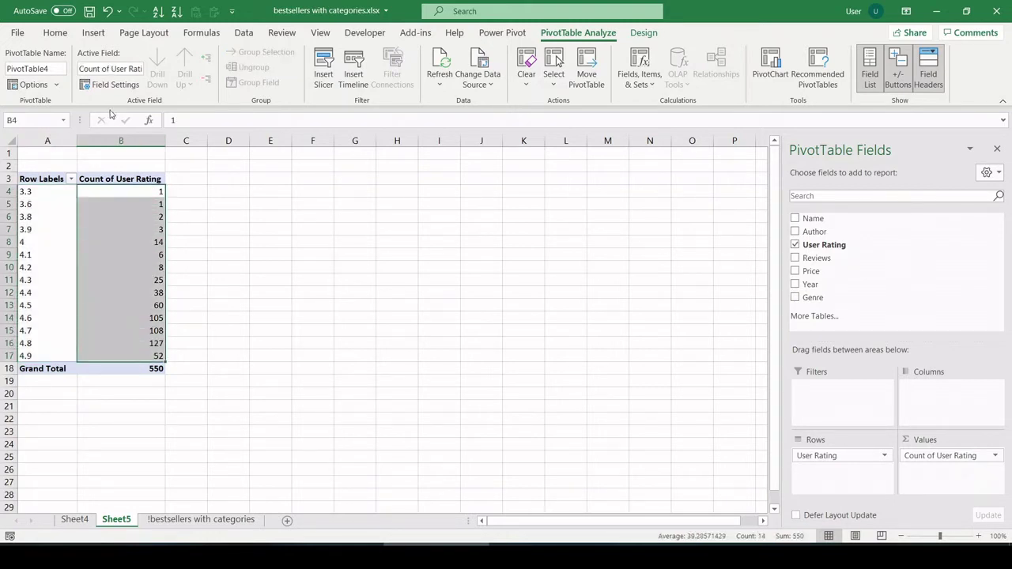
click(93, 34)
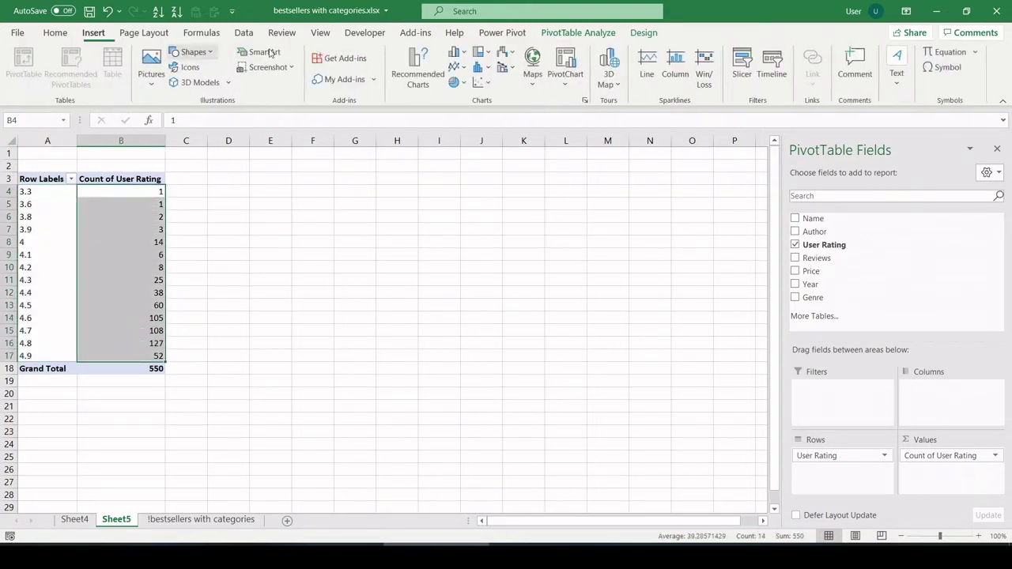
click(55, 34)
click(575, 67)
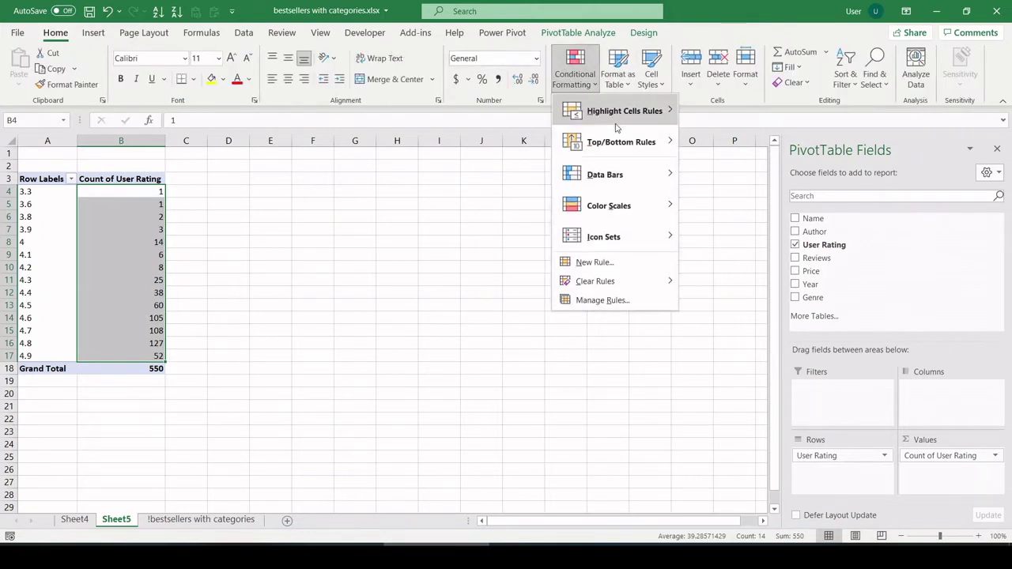
mouse_move(644, 182)
click(683, 186)
click(554, 299)
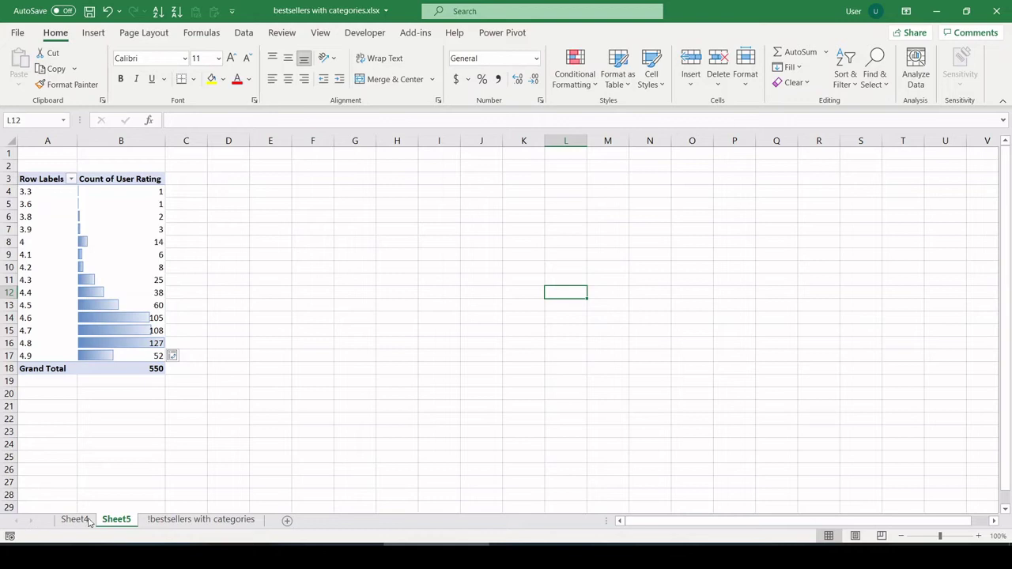
Add Year to the pivot columns so the rating counts split by year.
click(145, 520)
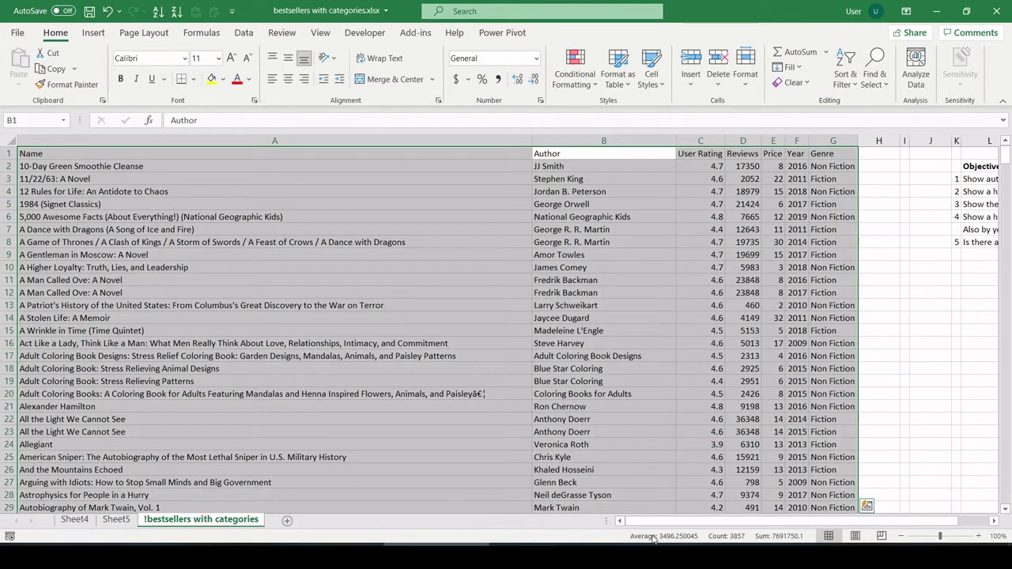
scroll(679, 509, right, 3)
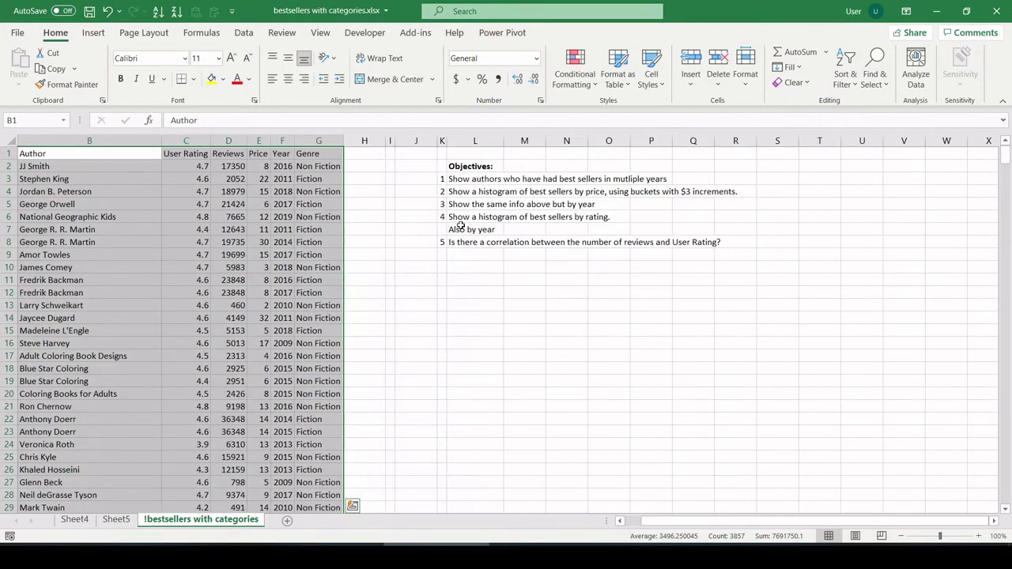
click(459, 229)
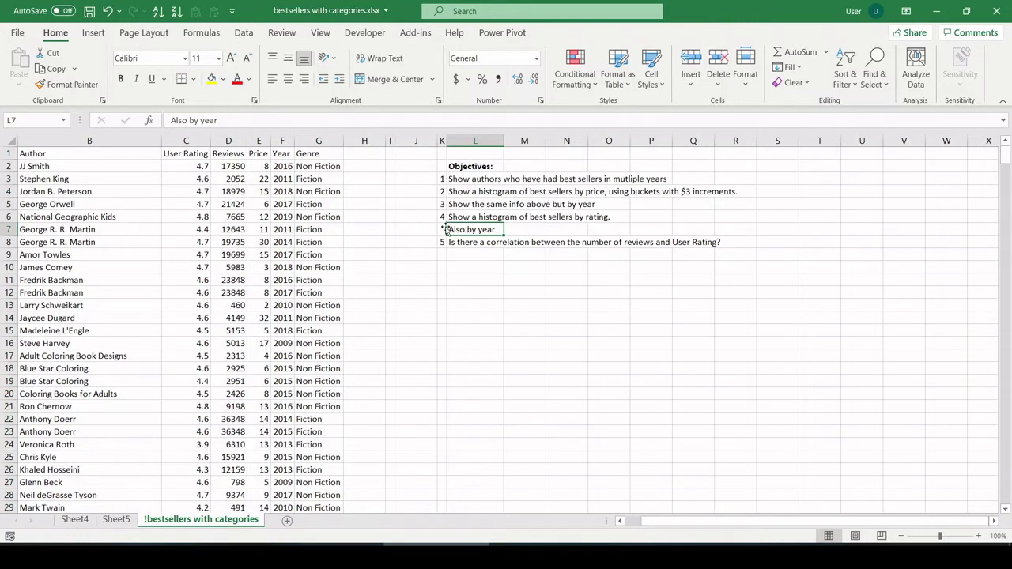
click(115, 519)
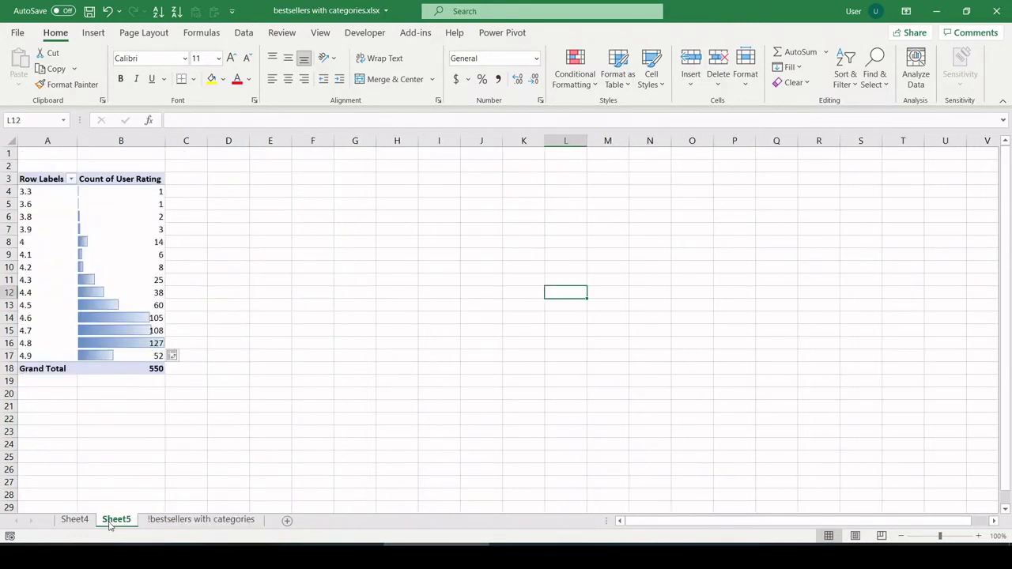
click(132, 292)
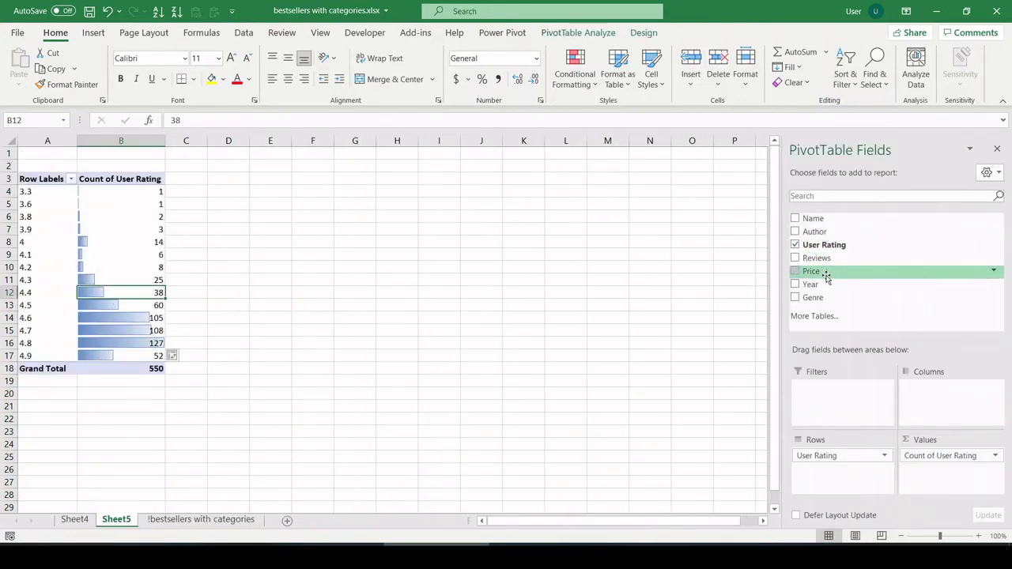
drag(827, 282, 912, 389)
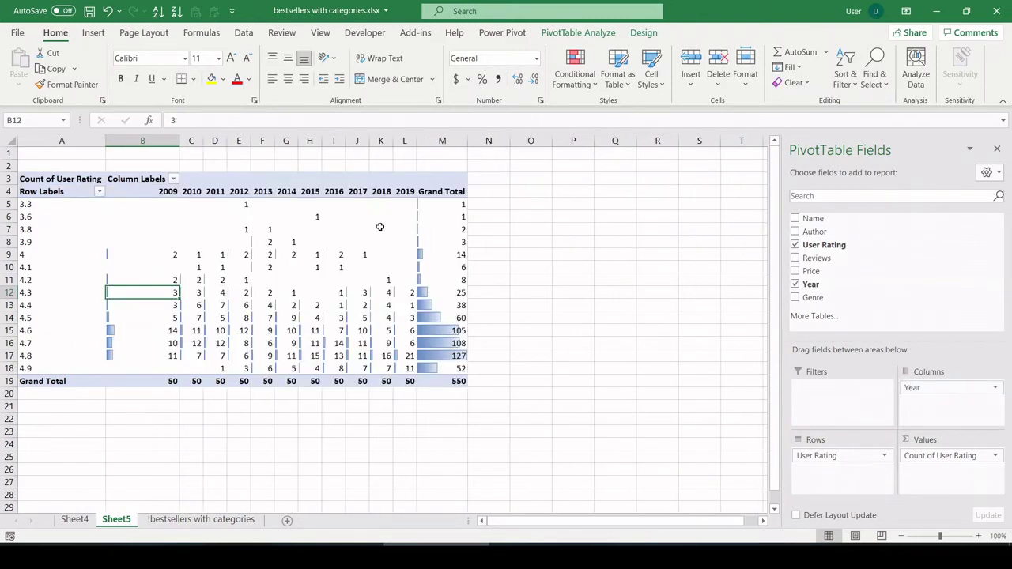
Remove the pivot's Grand Total column and widen year columns B:L evenly.
drag(136, 141, 470, 144)
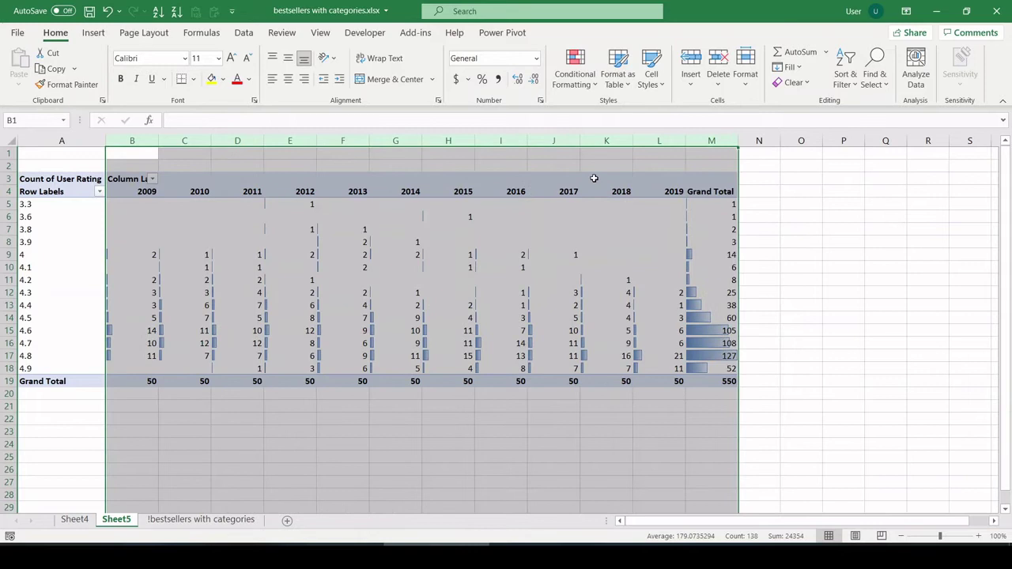
right_click(714, 199)
key(Escape)
right_click(695, 194)
key(Escape)
click(697, 191)
right_click(697, 191)
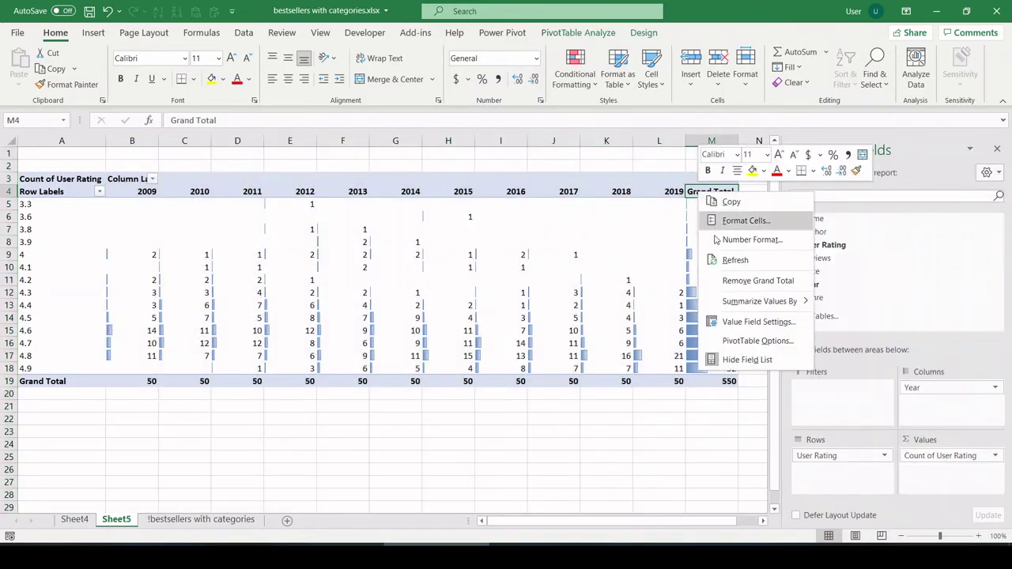
click(727, 281)
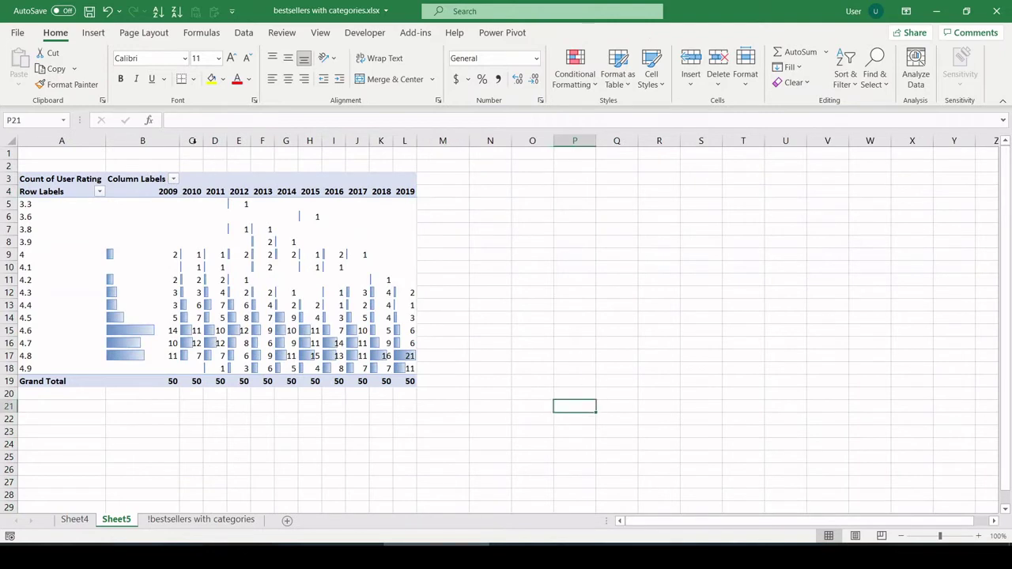
drag(143, 141, 432, 140)
click(612, 253)
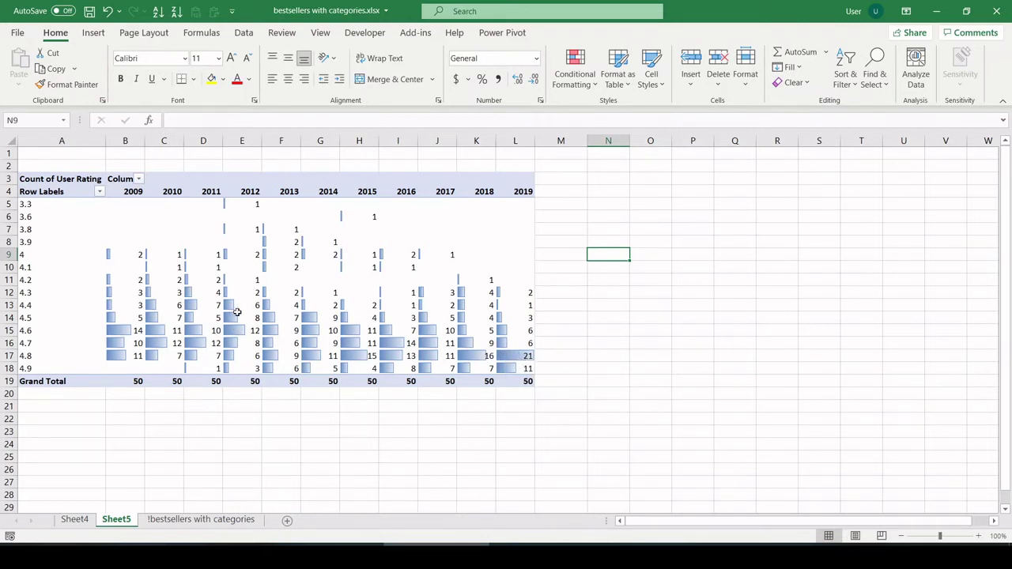
Go to the bestsellers with categories sheet and review the correlation question in L8.
click(197, 523)
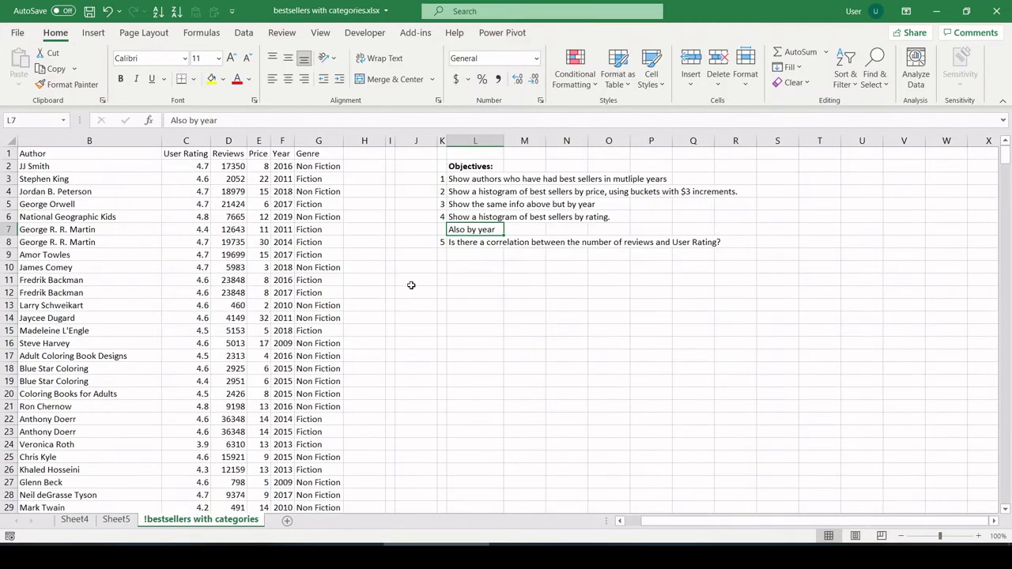
click(454, 241)
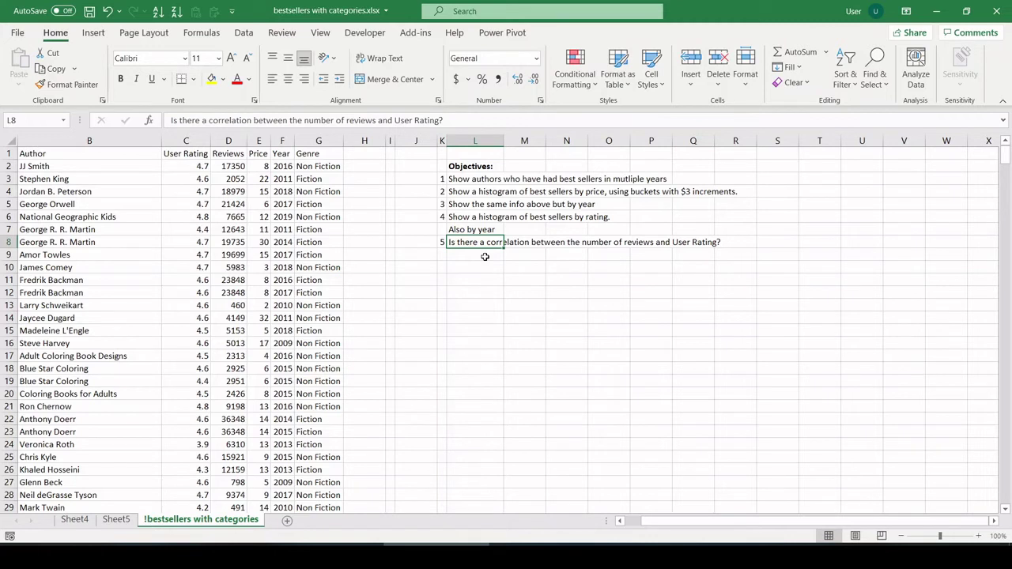
click(485, 257)
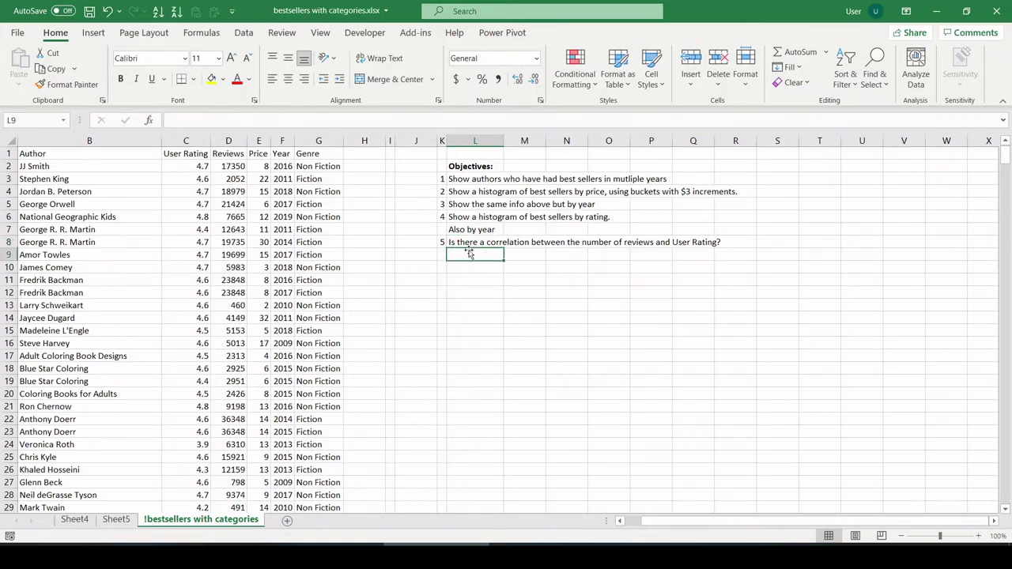
click(475, 244)
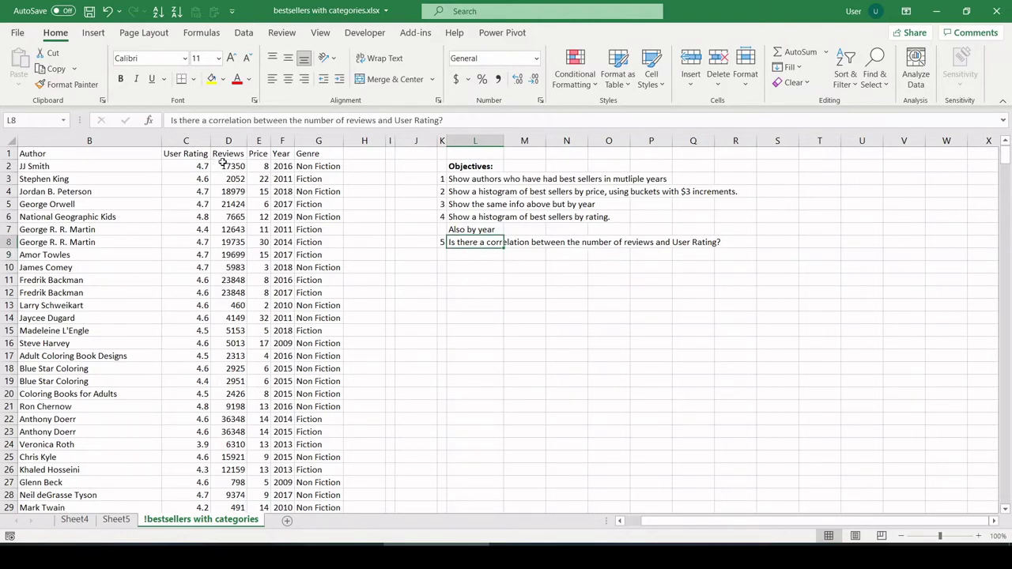
Select the User Rating and Reviews data C2:D551 for charting.
drag(224, 155, 204, 195)
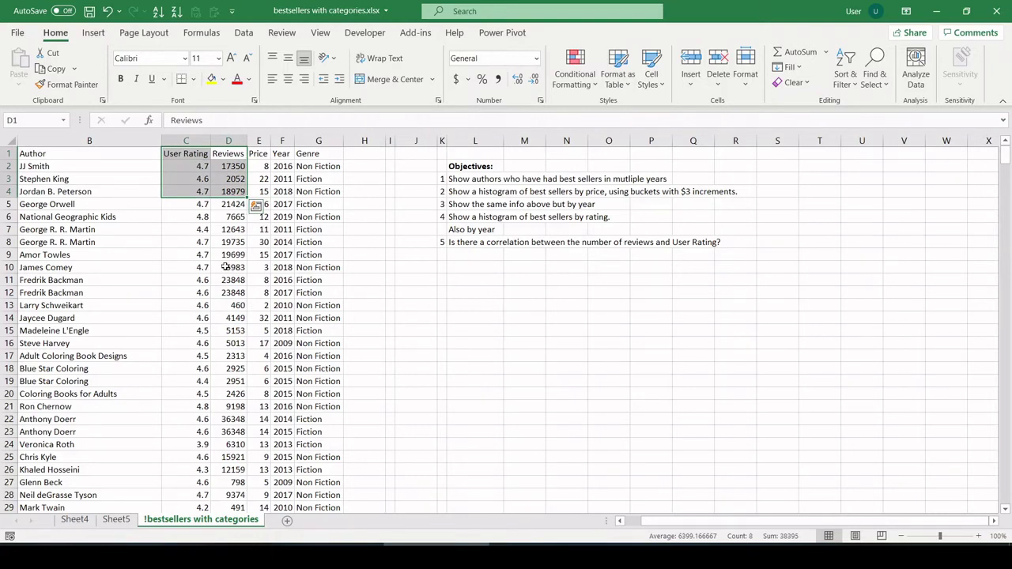
click(226, 140)
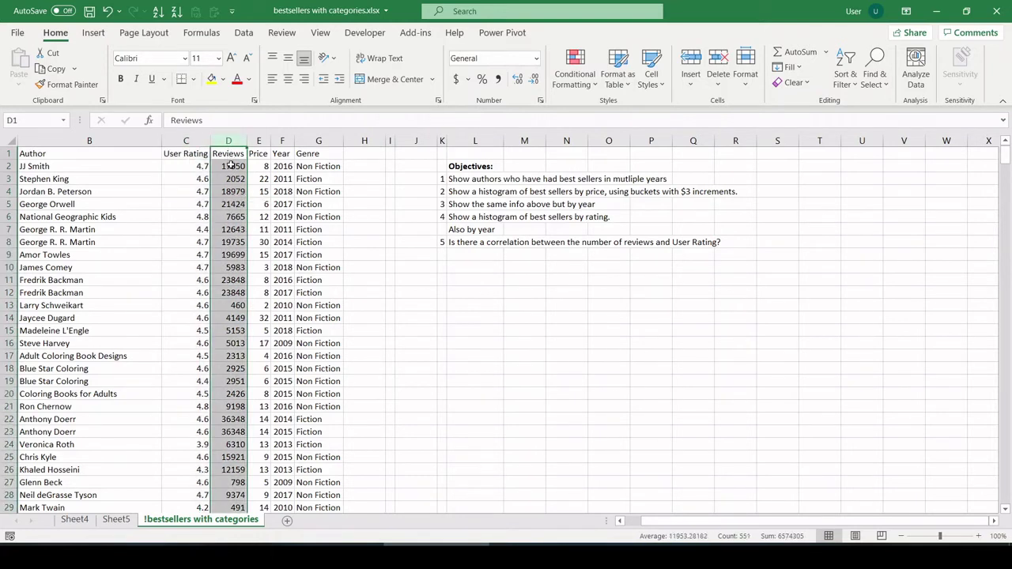
click(230, 166)
click(228, 190)
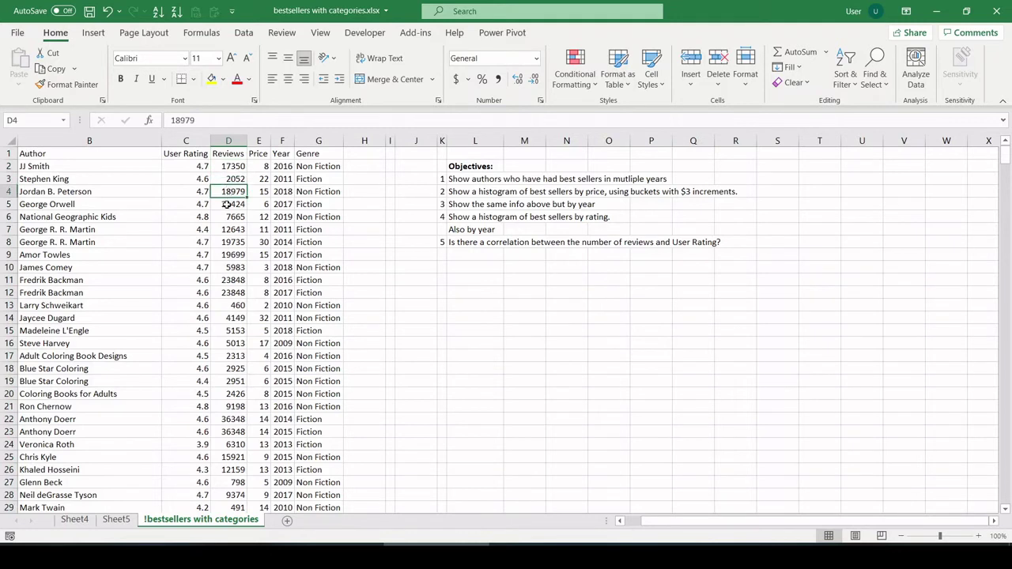
drag(186, 167, 189, 235)
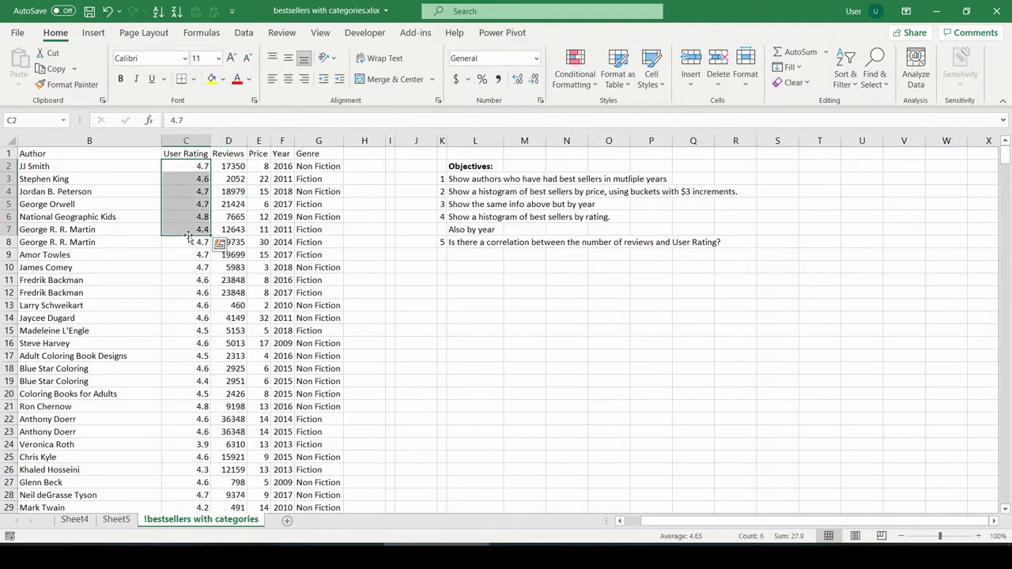
click(190, 166)
key(shift+Right)
key(shift+Down)
key(shift+Down)
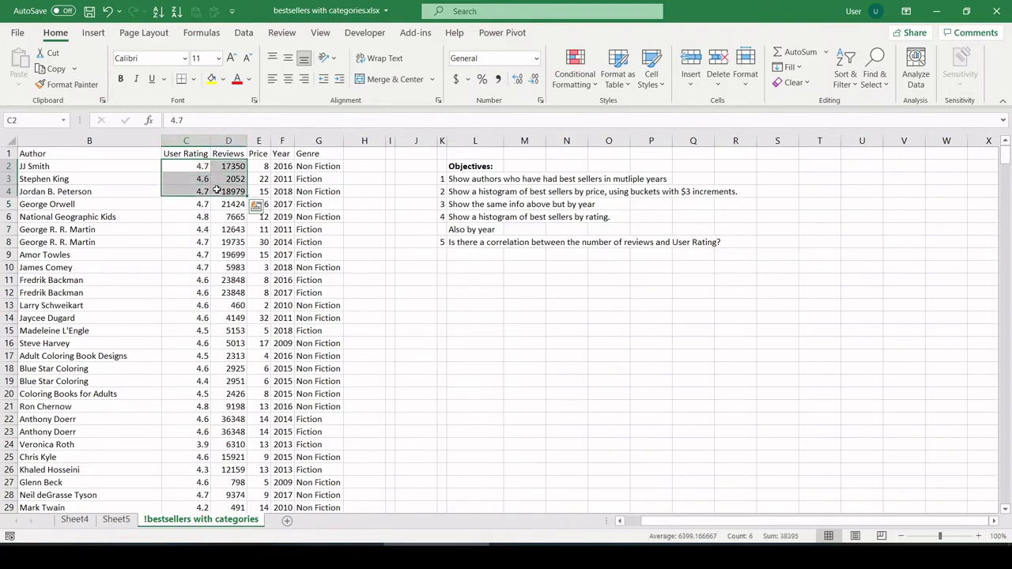
key(ctrl+shift+Down)
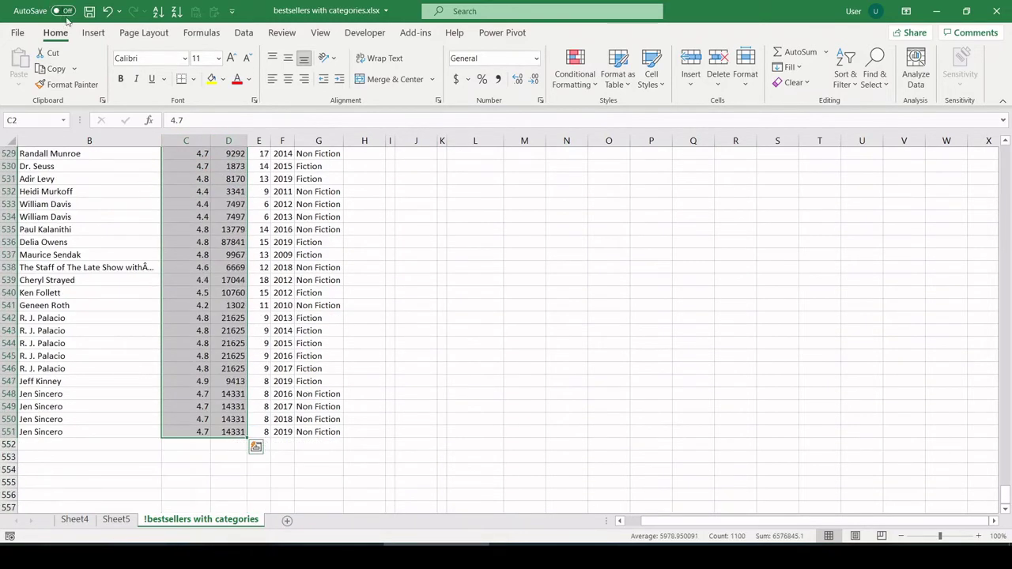
click(94, 32)
Insert a plain scatter chart and enlarge it beside the data.
click(480, 83)
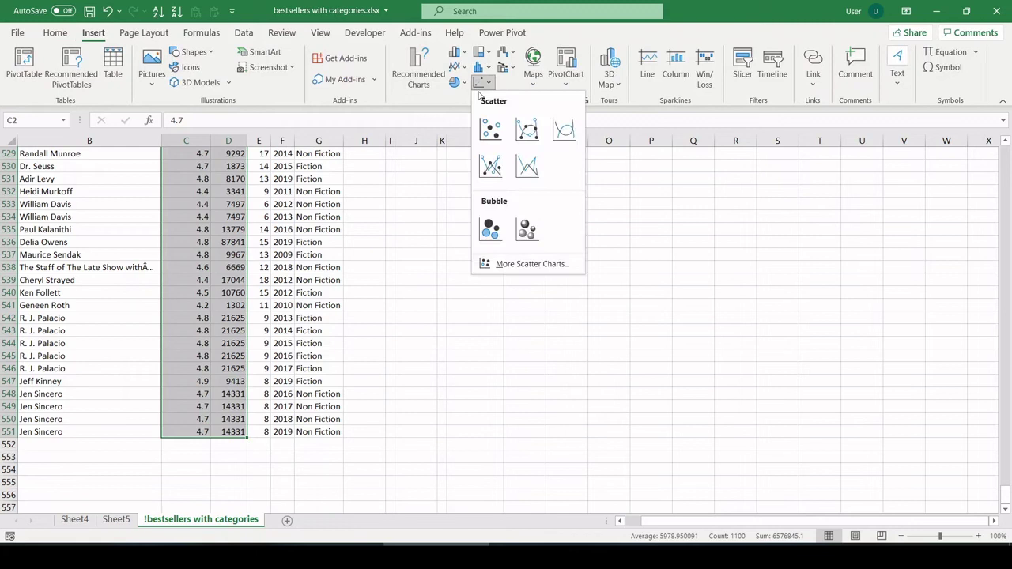
click(485, 107)
drag(587, 266, 732, 224)
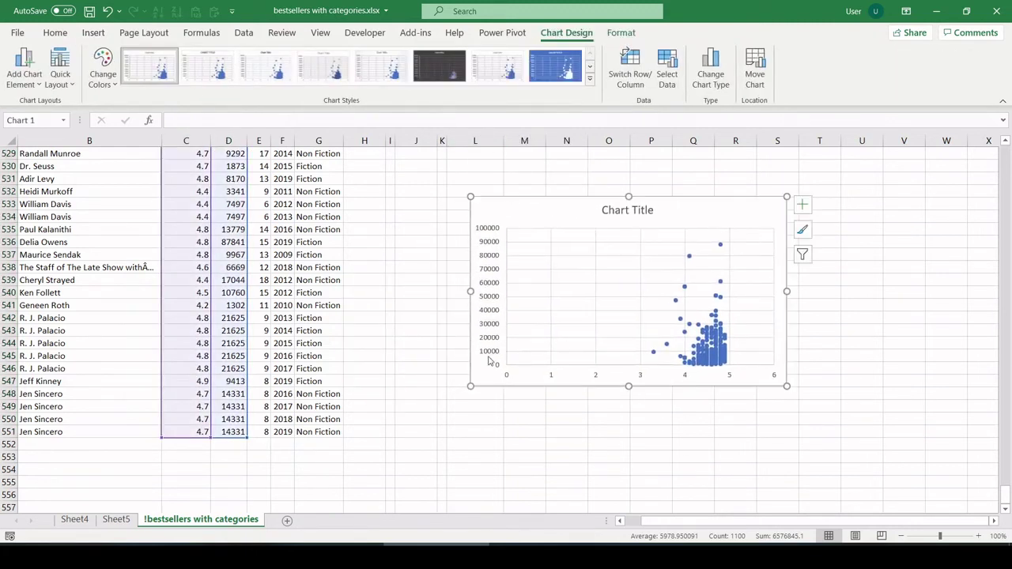
drag(465, 389, 261, 505)
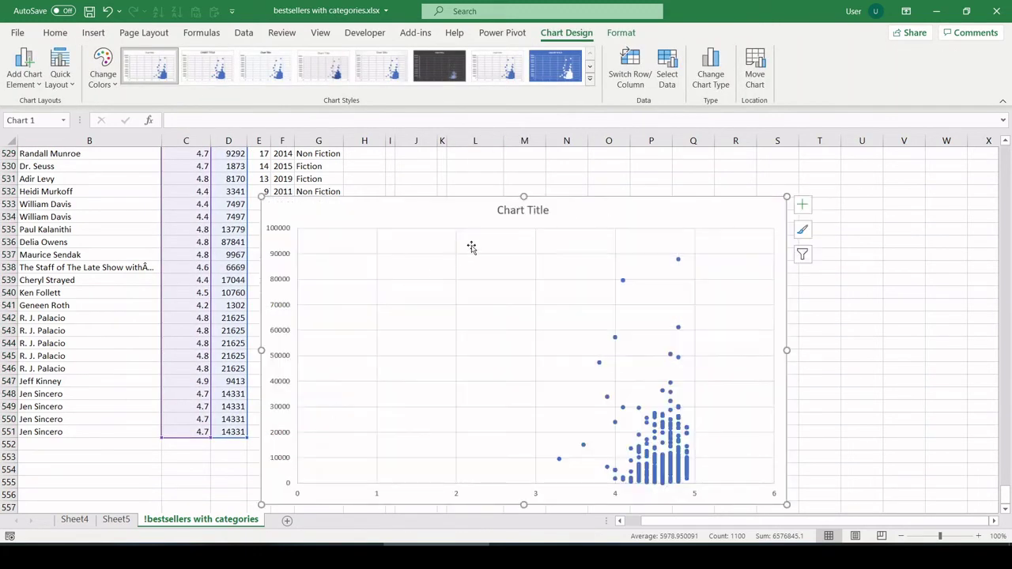
Title the chart 'User Review Count vs User Rating'.
click(497, 211)
drag(497, 210, 631, 212)
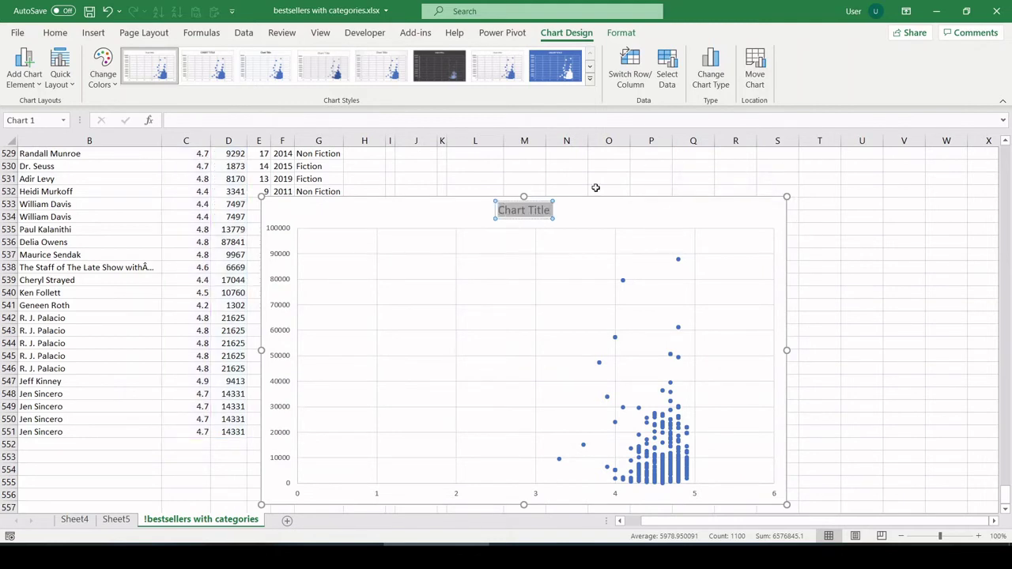
text(User Revi)
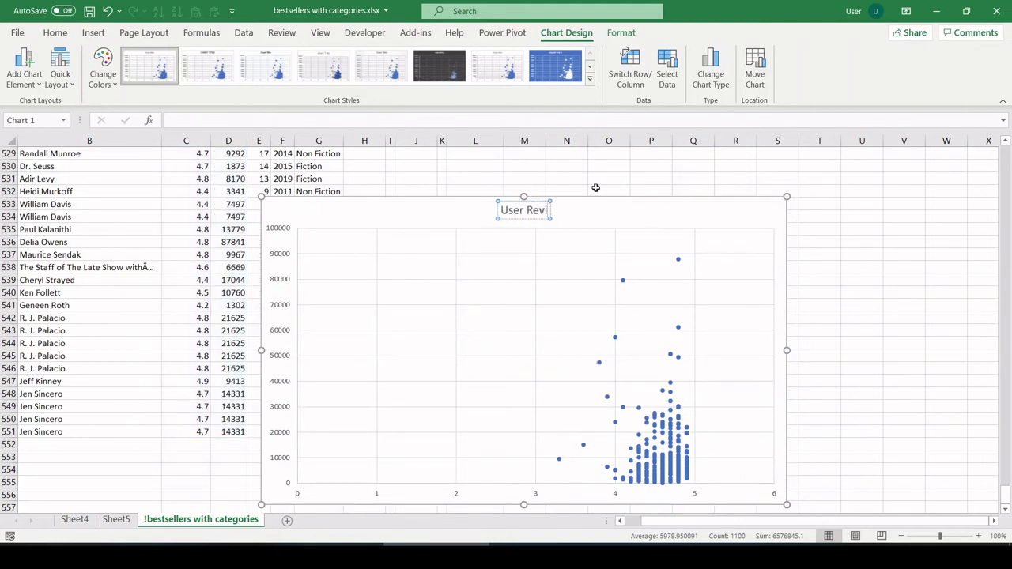
text(ew County)
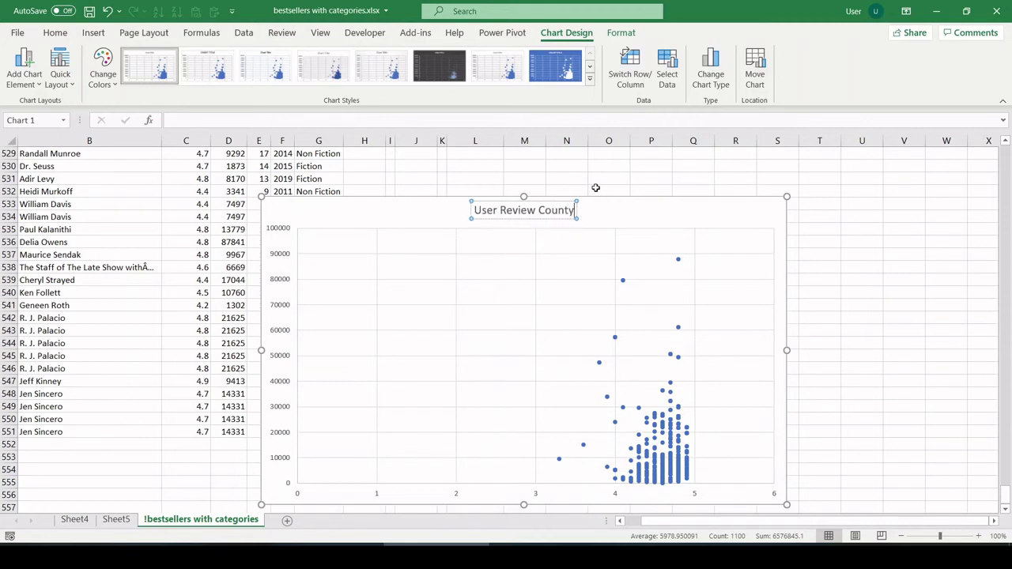
key(BackSpace)
text(vs Avg)
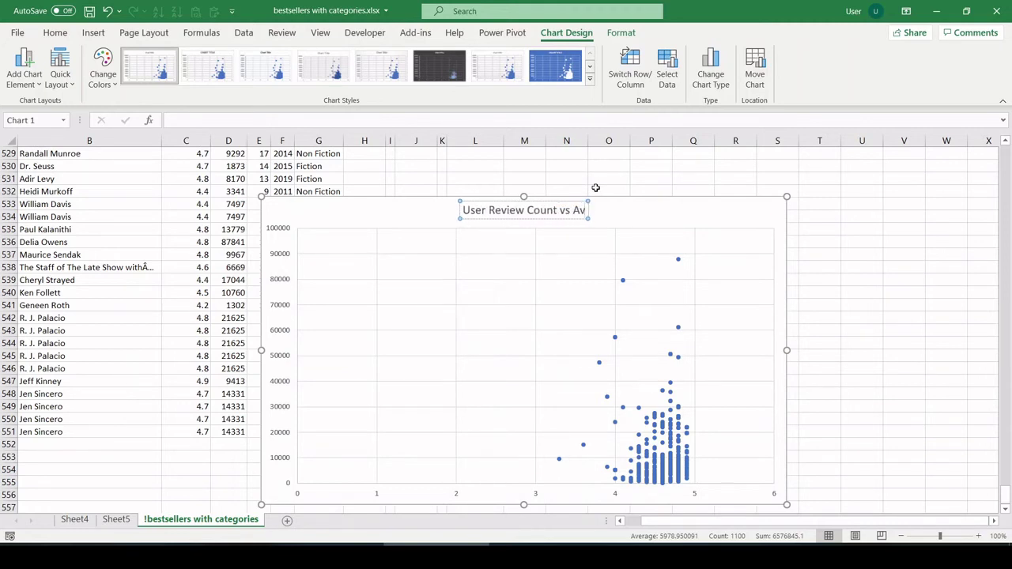
key(BackSpace)
key(BackSpace)
key(BackSpace)
text(U)
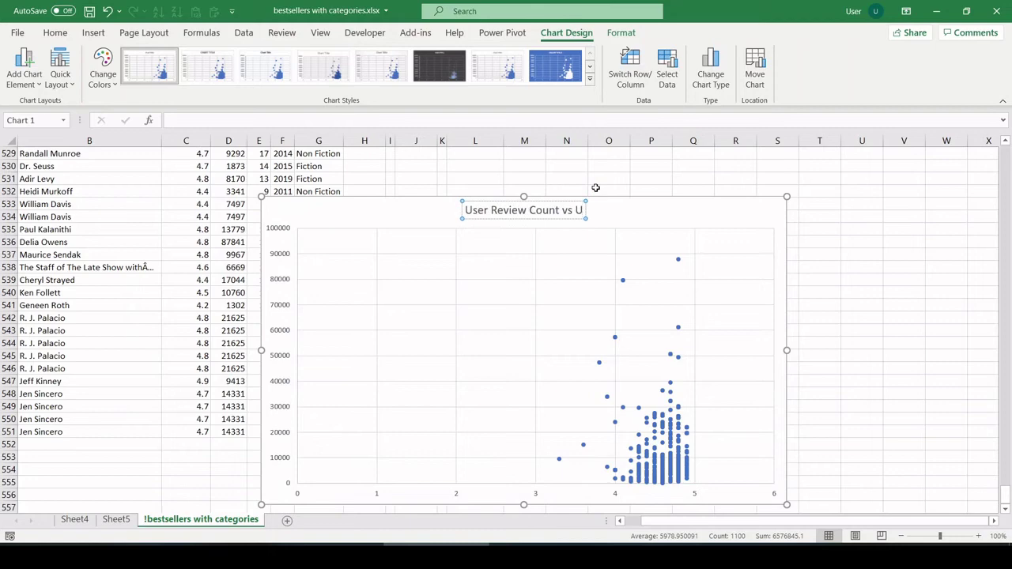
text(ser Rating)
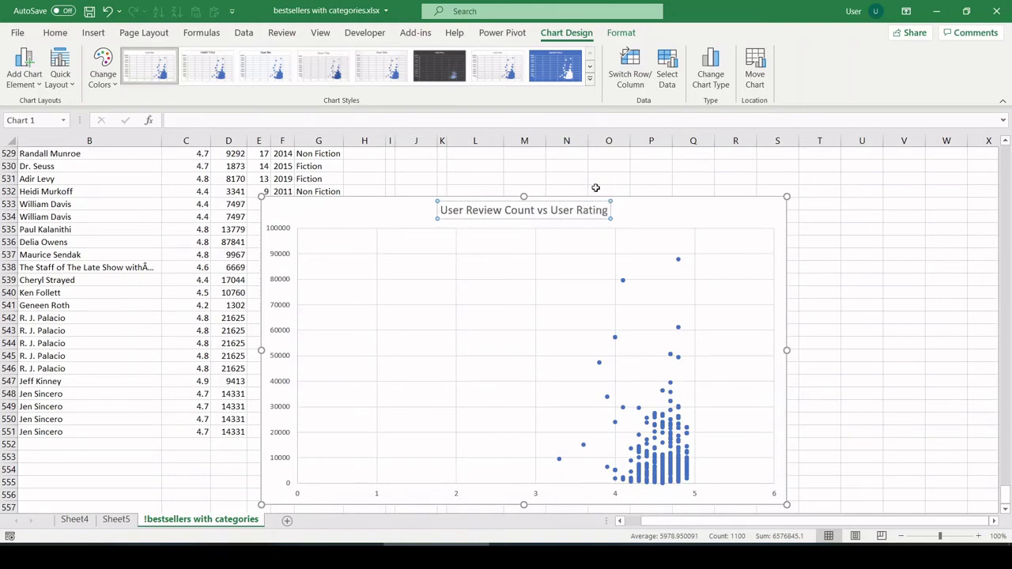
click(364, 180)
Set the horizontal rating axis minimum bound to 3 and close the Format Axis pane.
scroll(512, 467, down, 1)
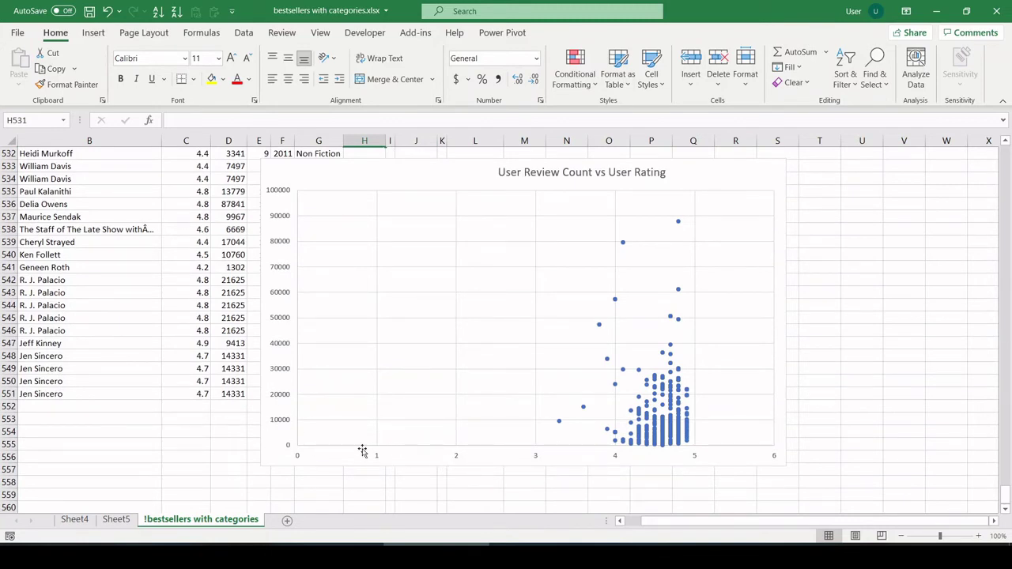
right_click(454, 457)
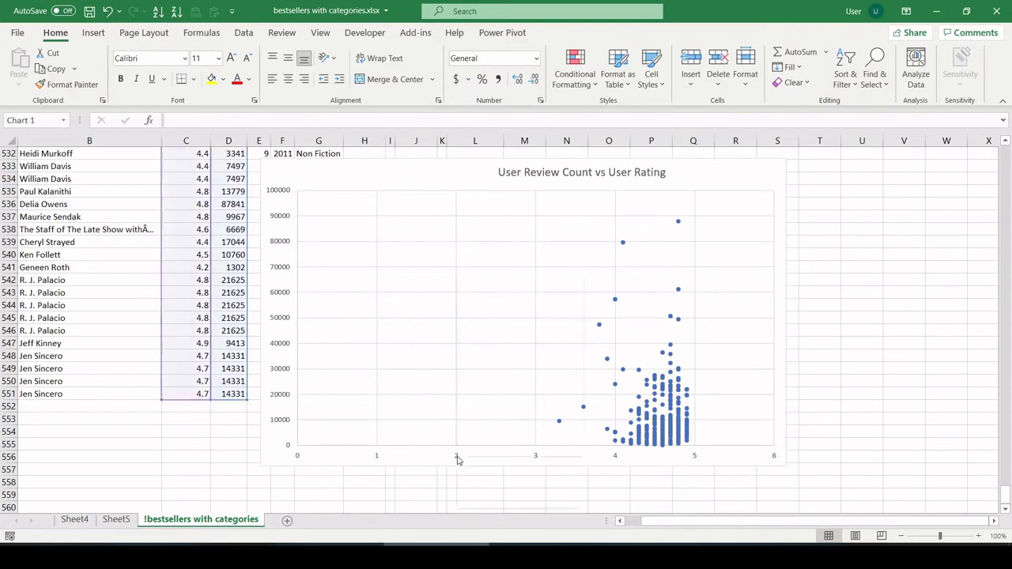
click(480, 448)
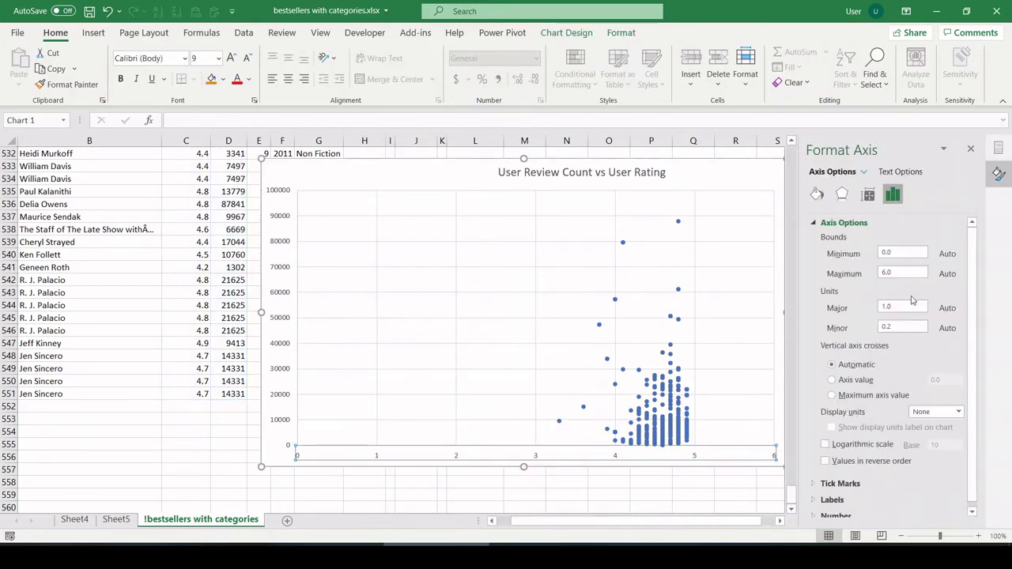
click(898, 253)
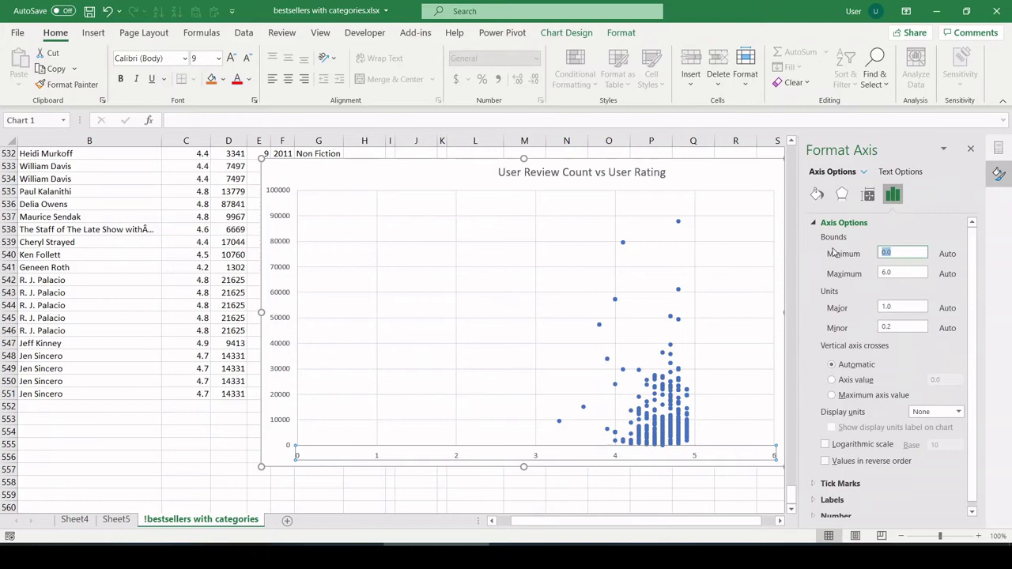
text(3)
click(604, 499)
click(415, 496)
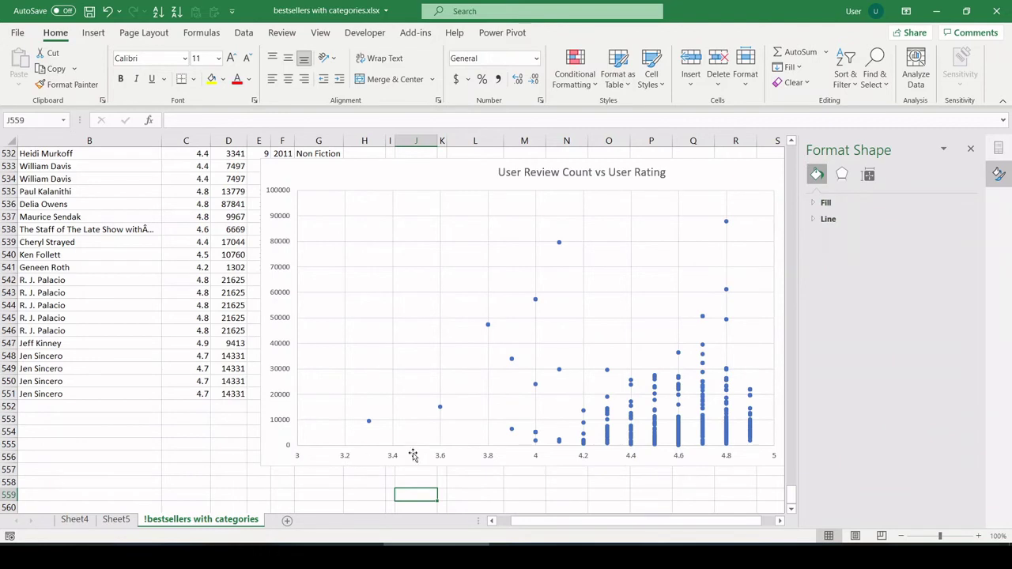
click(971, 149)
click(580, 480)
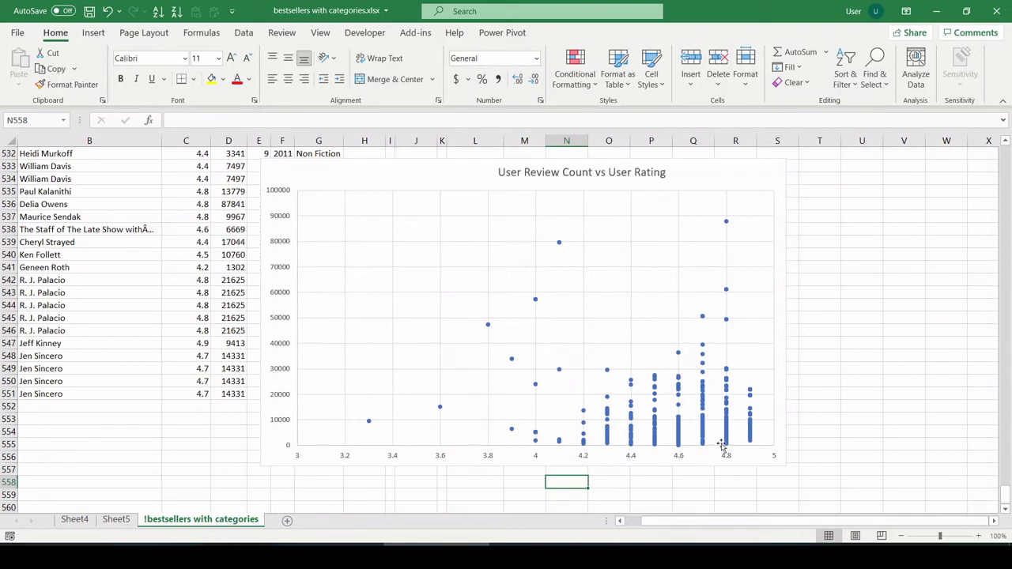
Add a linear trendline to the scatter chart's points.
right_click(425, 308)
click(542, 323)
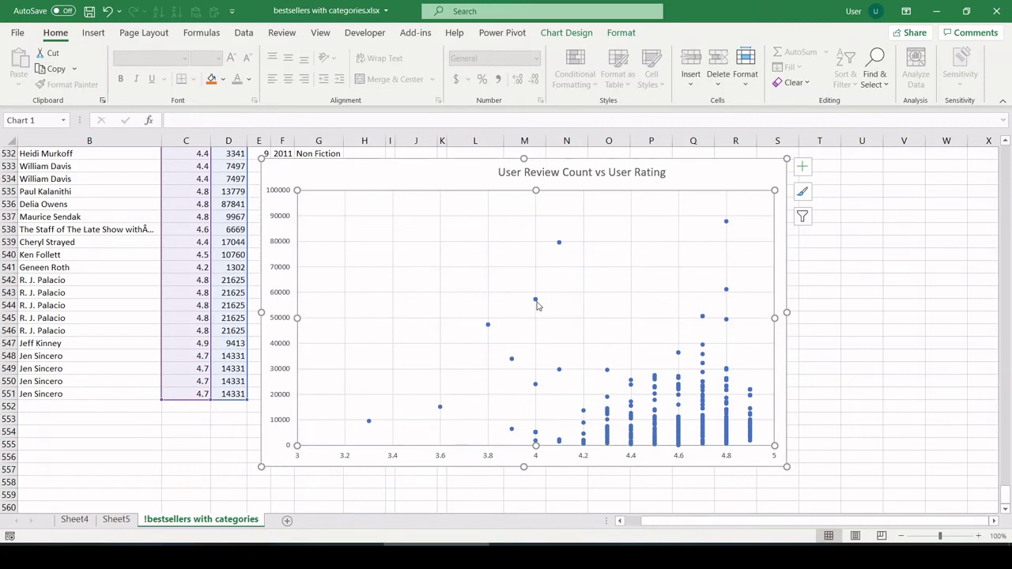
right_click(536, 306)
click(589, 425)
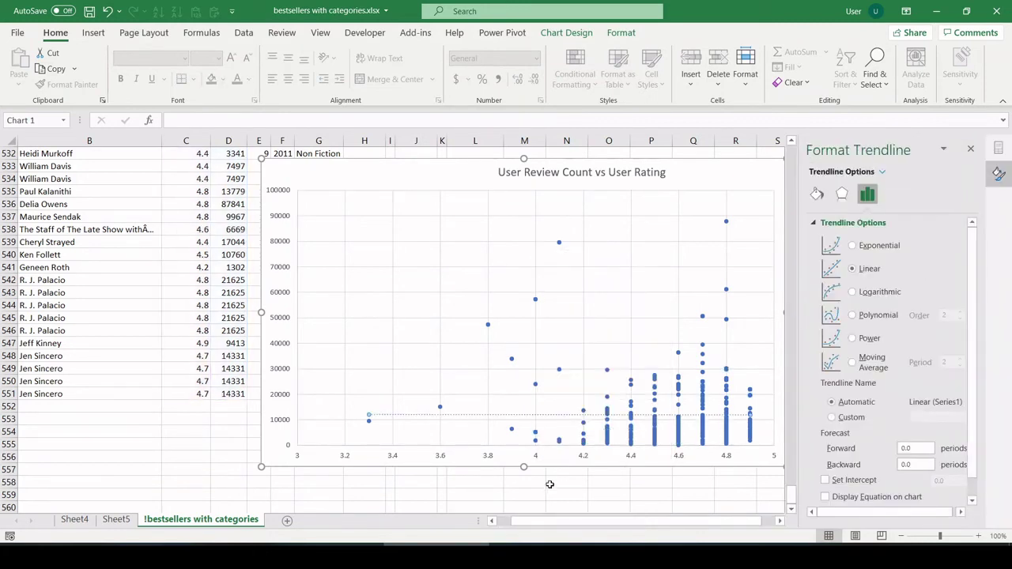
click(550, 484)
click(970, 149)
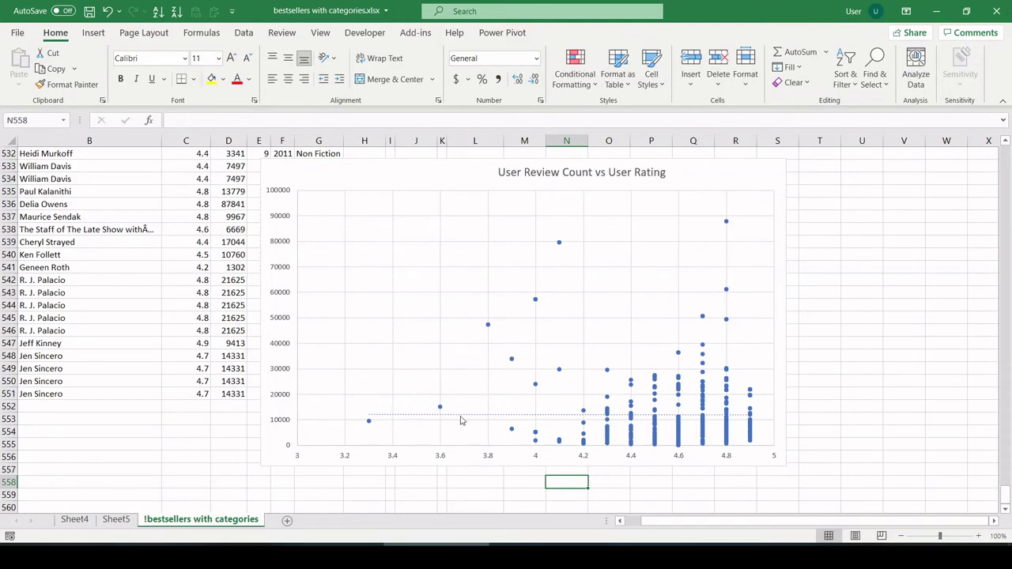
Bring up the dotted trendline's context menu.
right_click(552, 420)
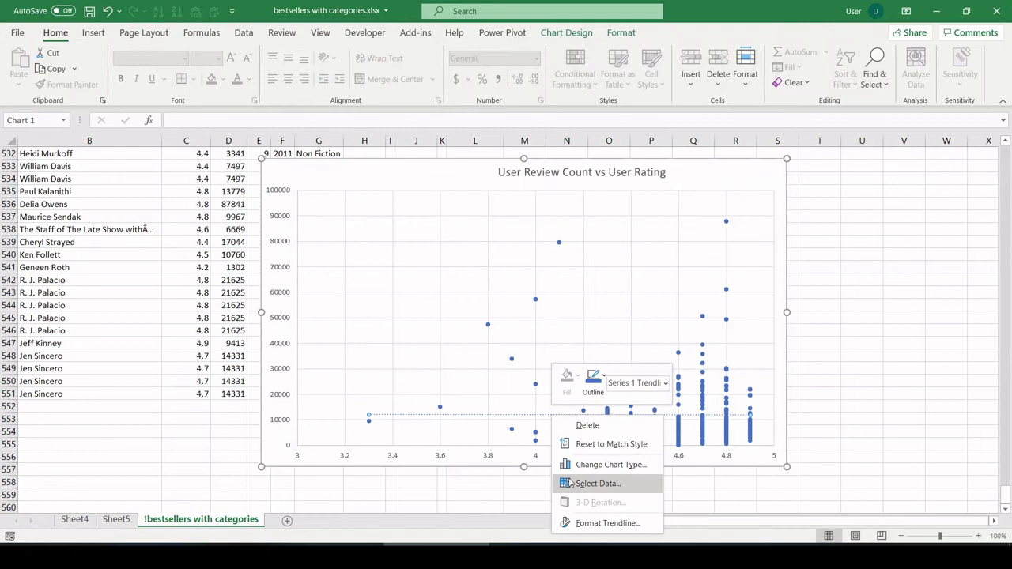
key(Escape)
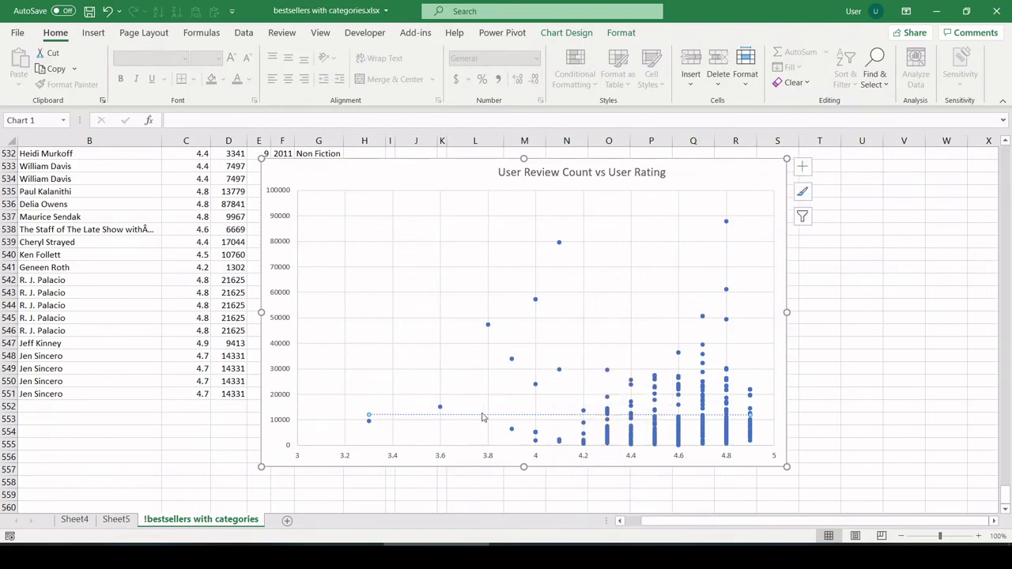
right_click(483, 416)
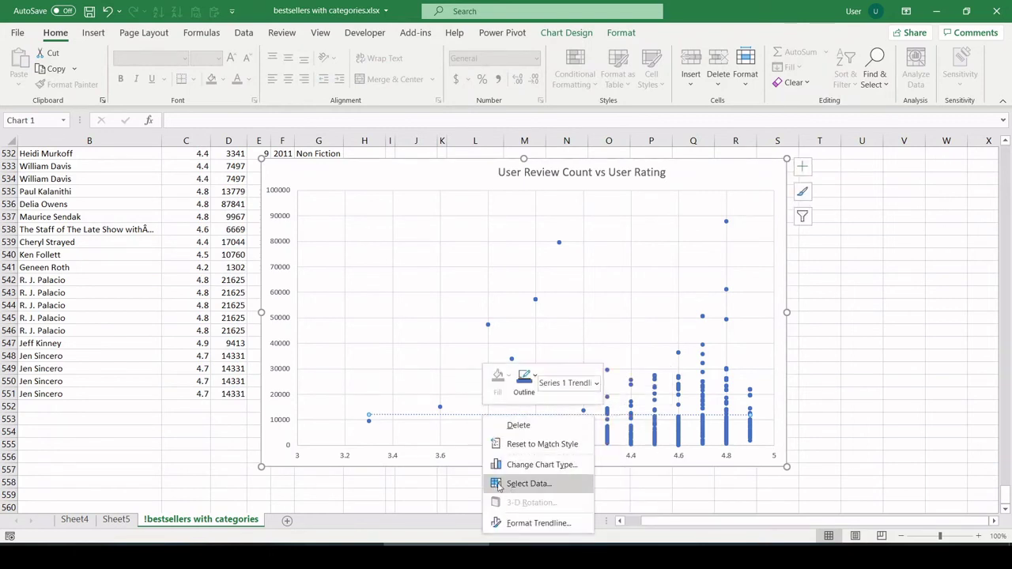
key(Escape)
Turn on Display R-squared value on chart in the trendline's format options.
right_click(424, 417)
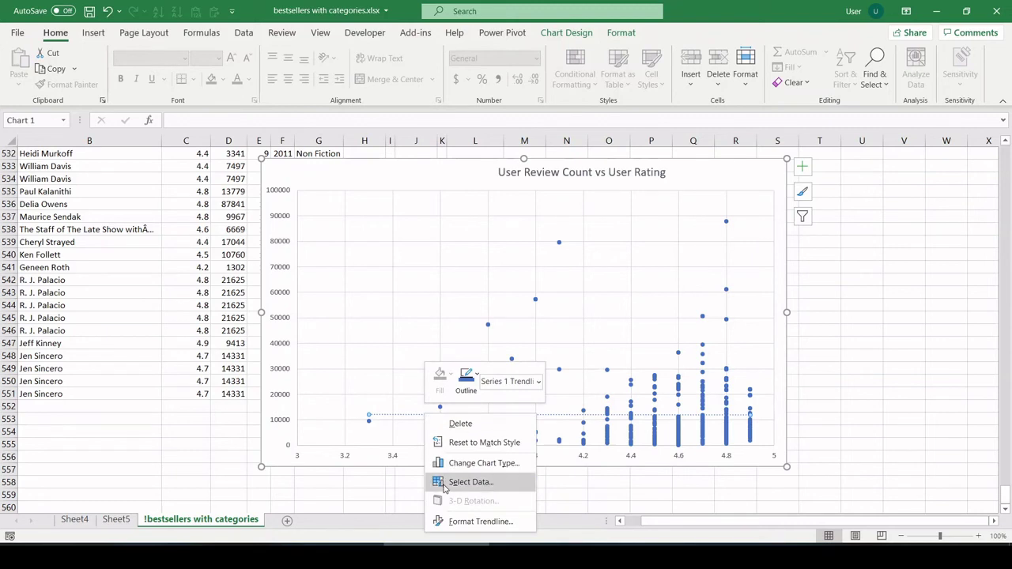
click(459, 522)
scroll(871, 395, down, 1)
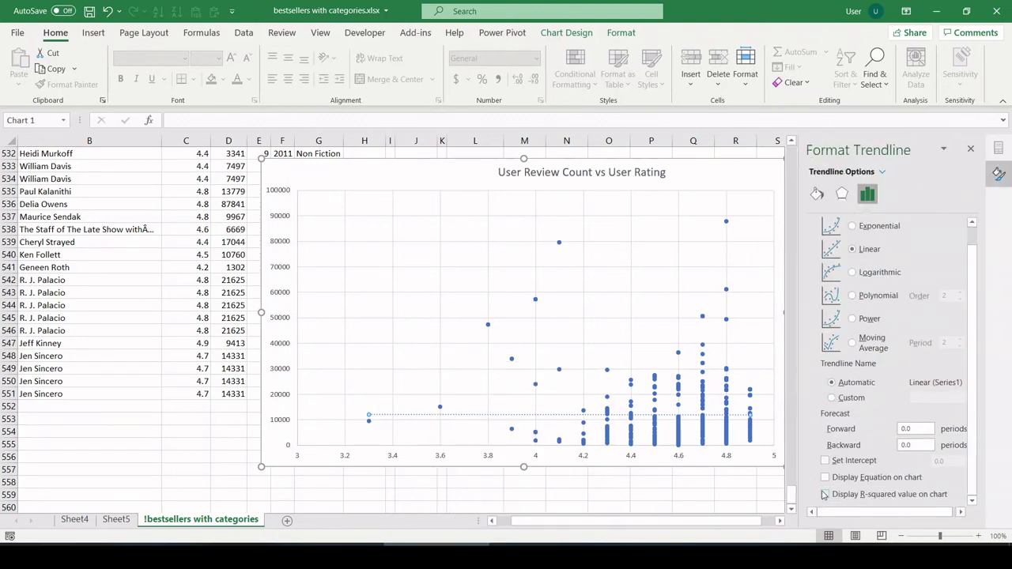
Move the R² label up near the 80000 level and enlarge its font to 20.
drag(726, 412, 494, 241)
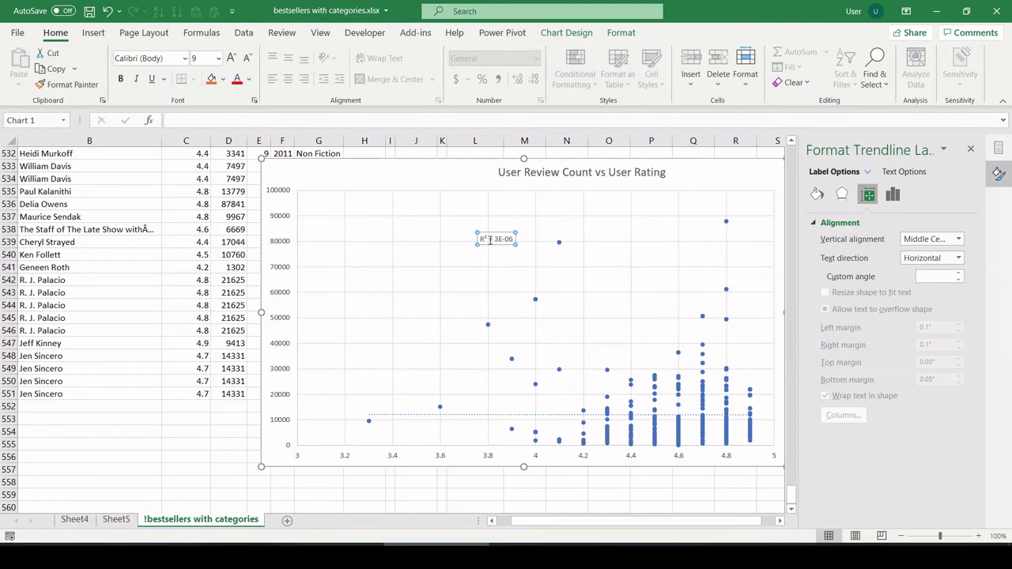
drag(489, 240, 515, 240)
click(231, 57)
click(231, 58)
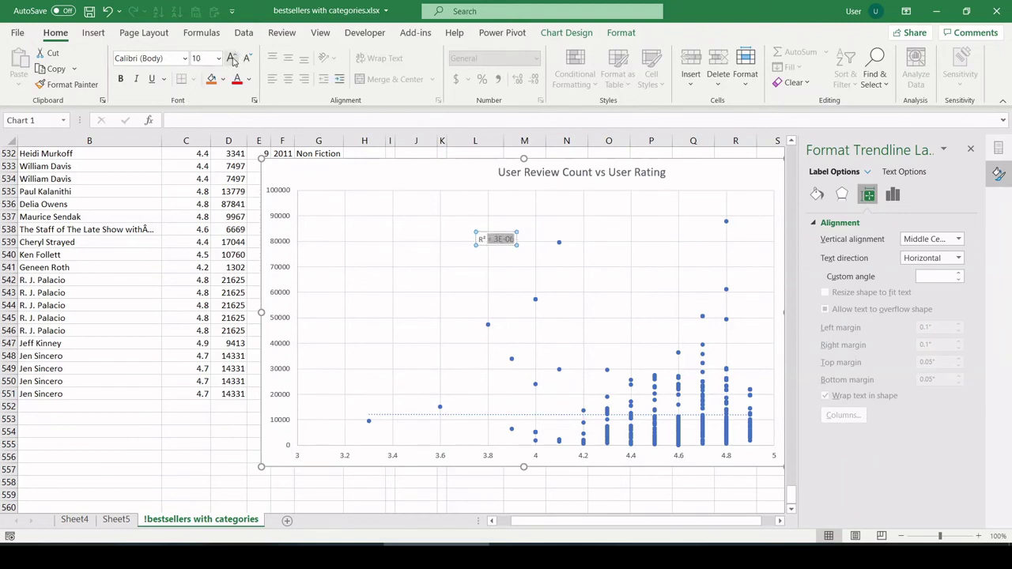
click(231, 58)
click(231, 58)
click(231, 58)
click(231, 58)
click(231, 57)
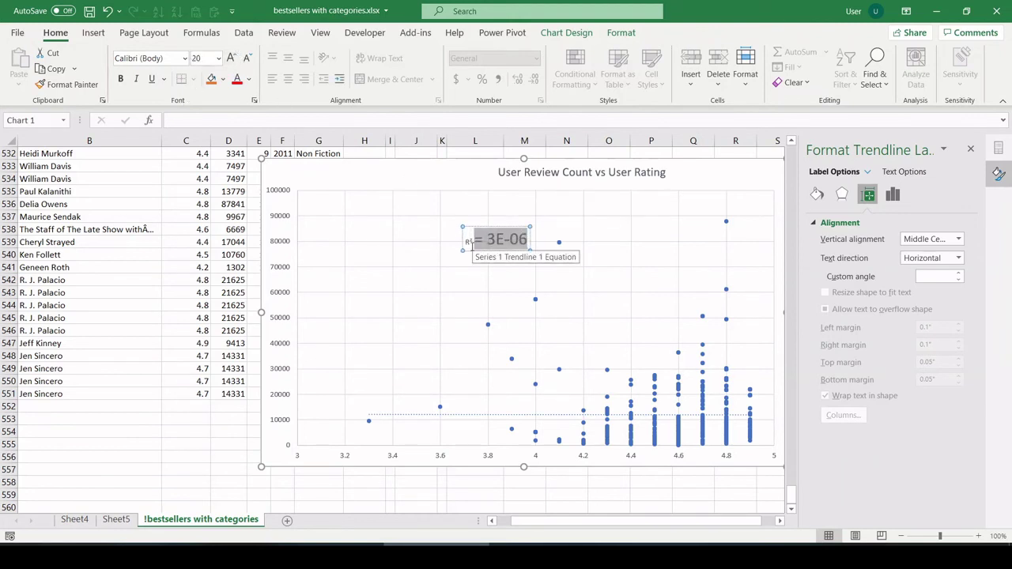
drag(463, 254, 448, 255)
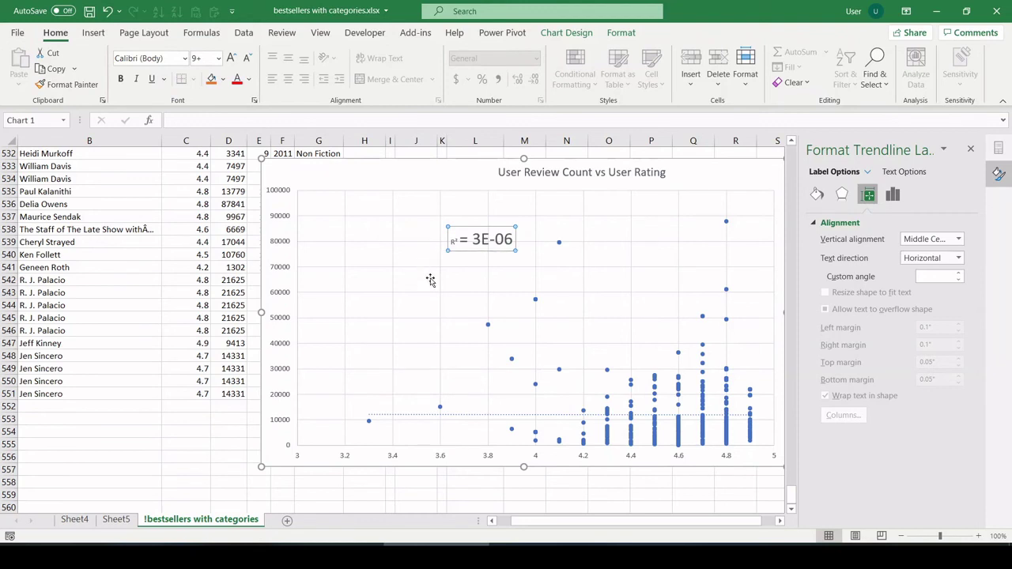
scroll(429, 278, up, 2)
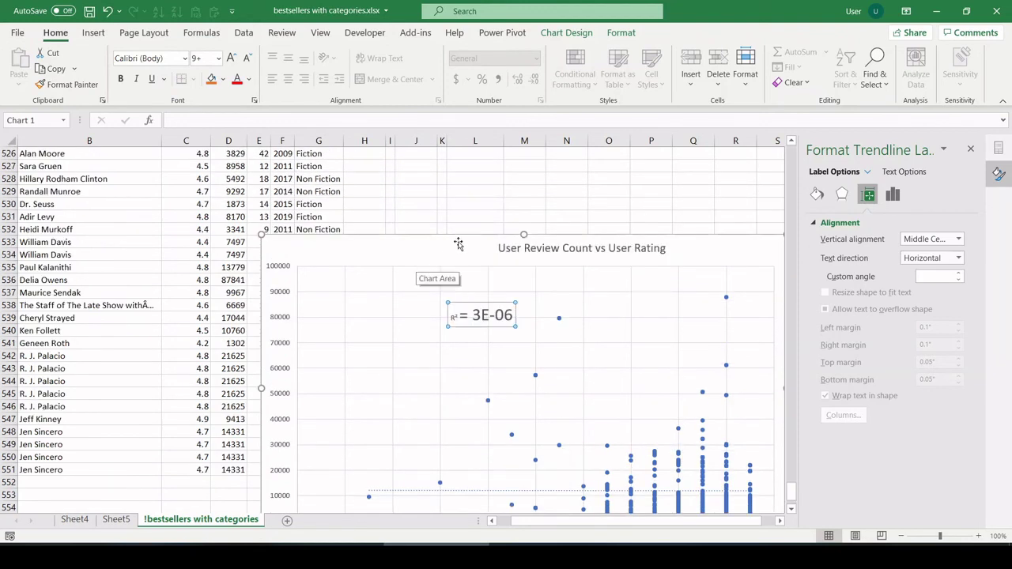
Enter =CORREL(C2:C551,D2:D551) in M529.
click(488, 196)
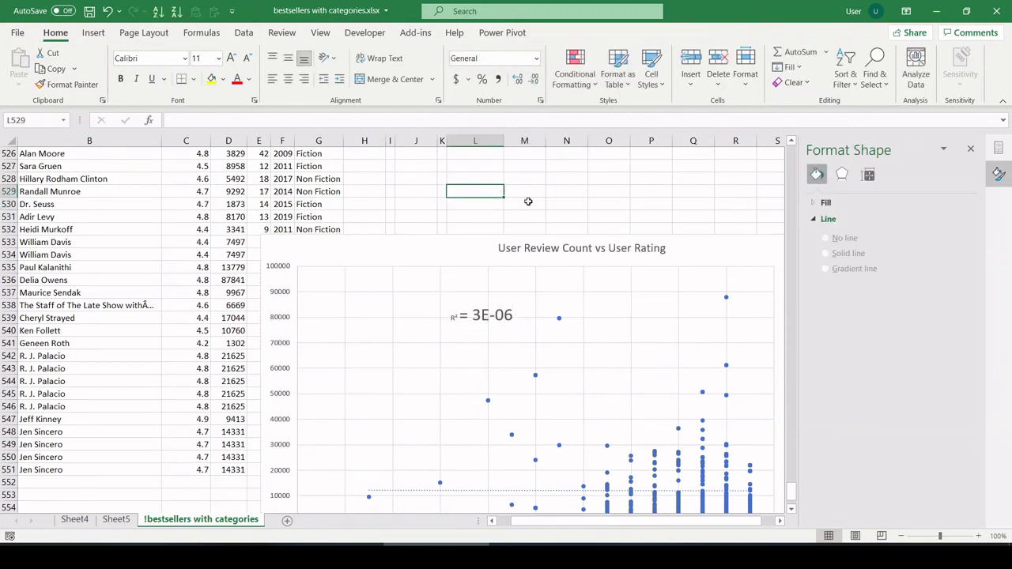
key(Right)
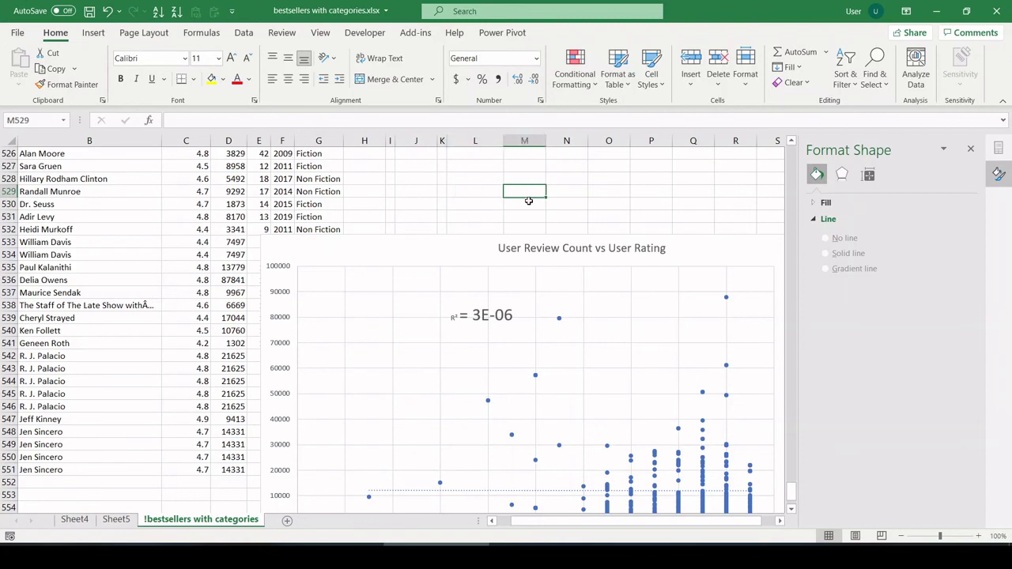
text(=corr)
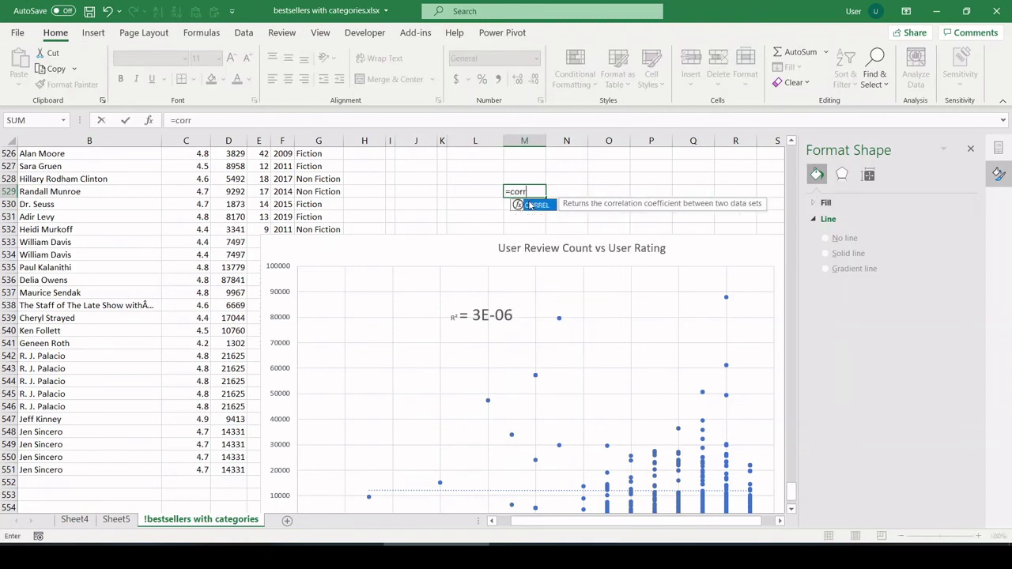
double_click(529, 204)
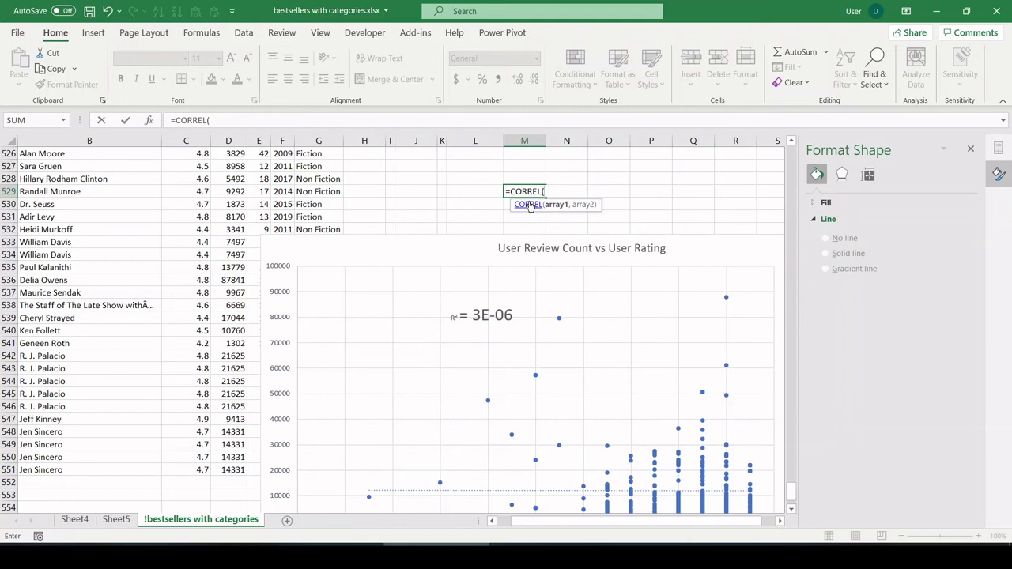
click(190, 471)
key(ctrl+shift+Up)
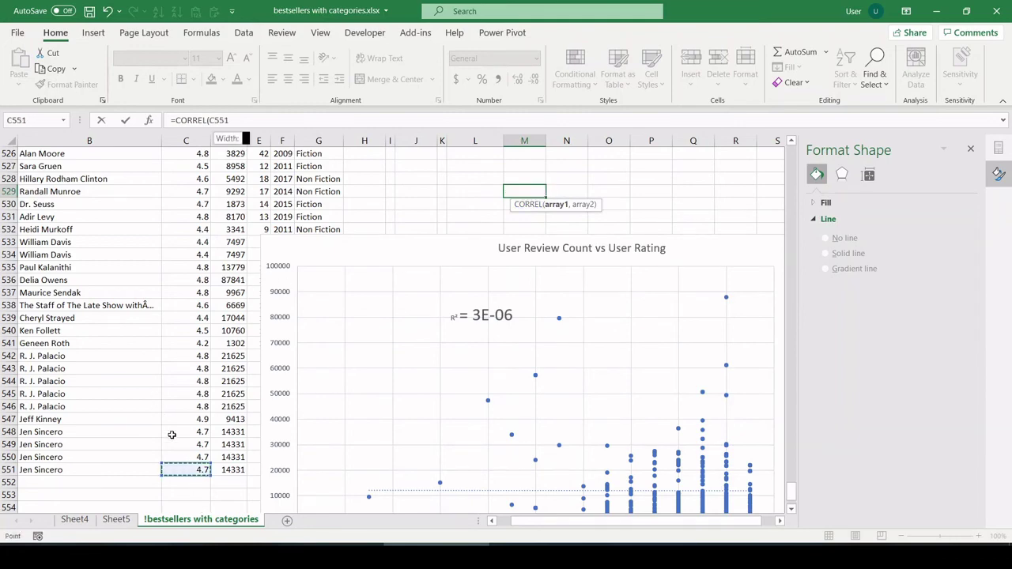
text(,)
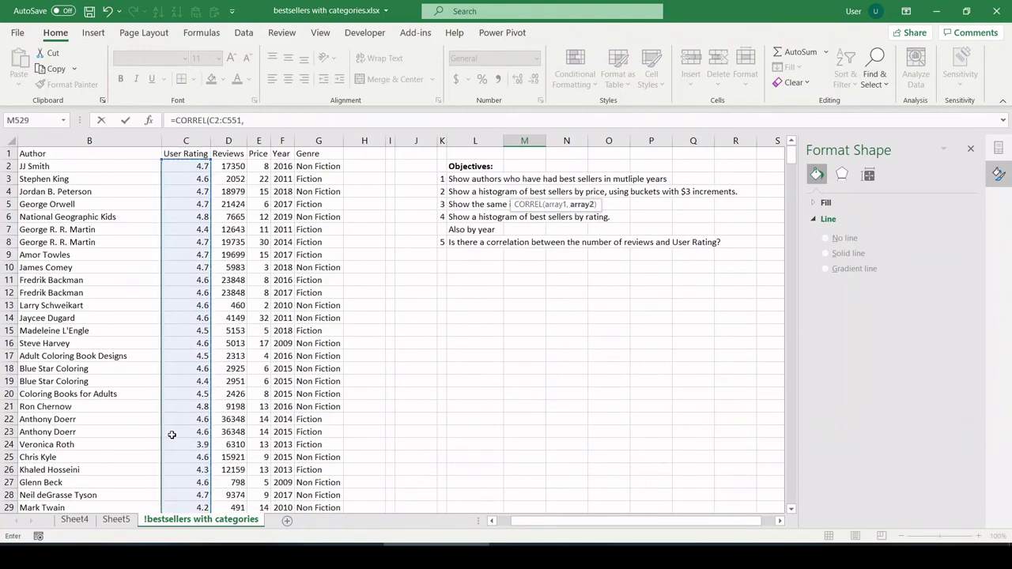
click(224, 166)
key(ctrl+shift+Down)
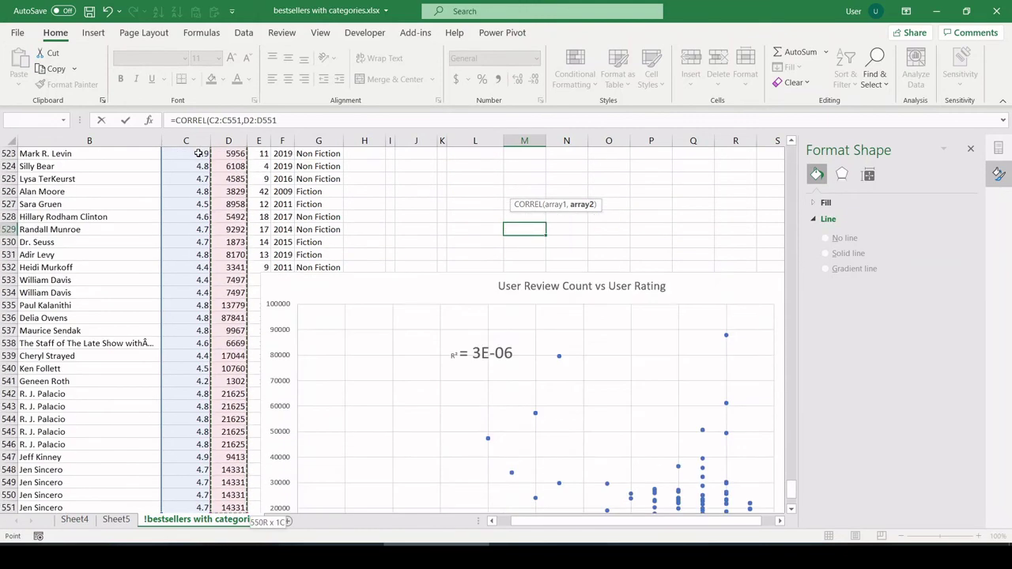
key(Return)
Label the correlation with 'R' in N529.
click(520, 229)
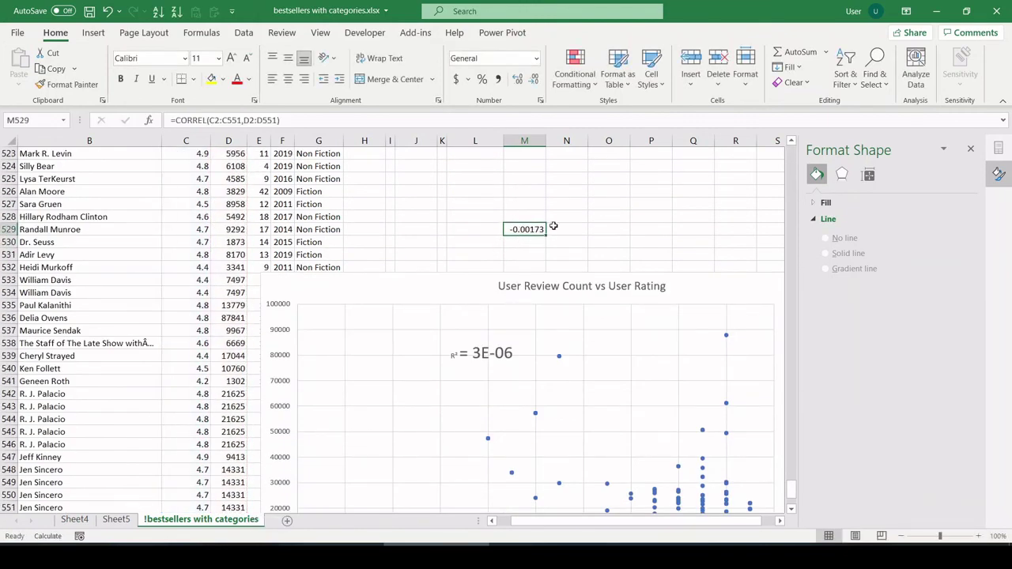
click(553, 228)
text(R)
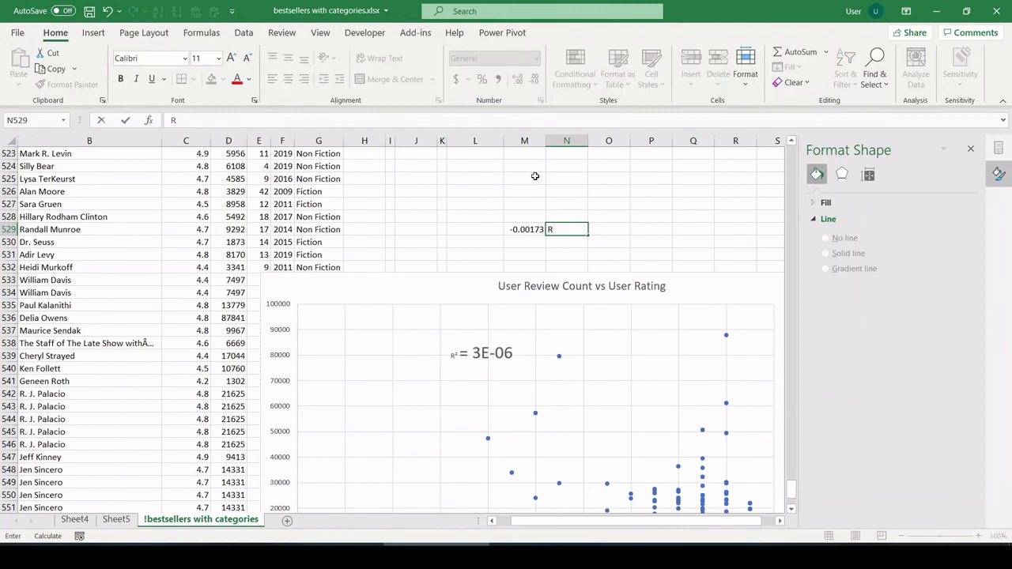
key(ctrl+Return)
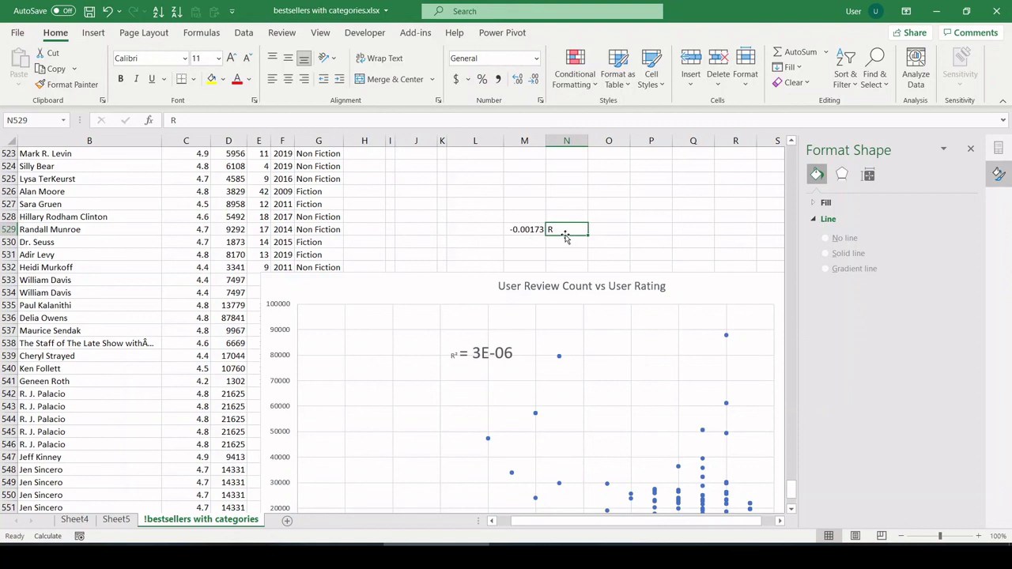
click(514, 240)
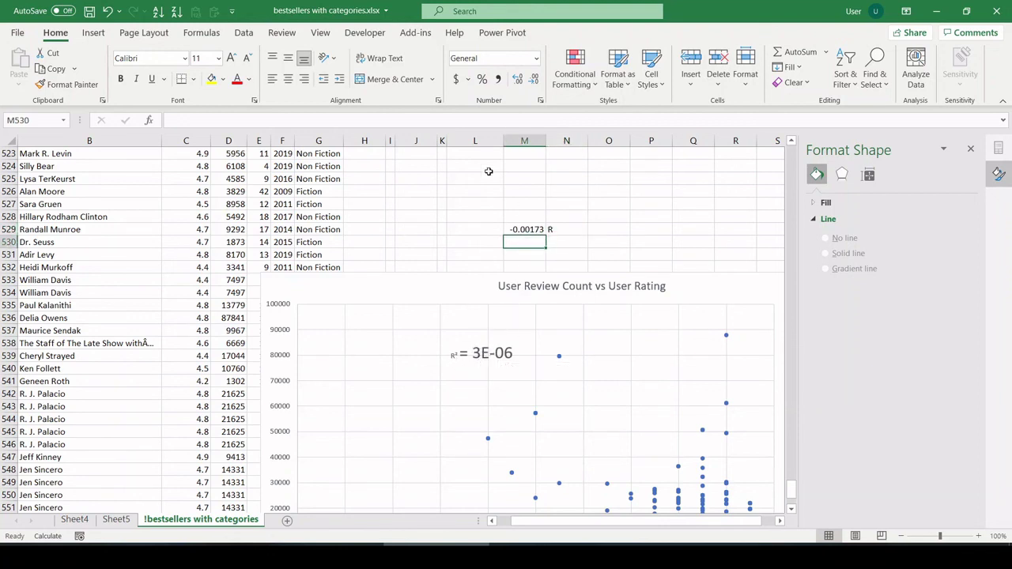
Enter =M529^2 in M530 to square the correlation.
text(=)
key(Up)
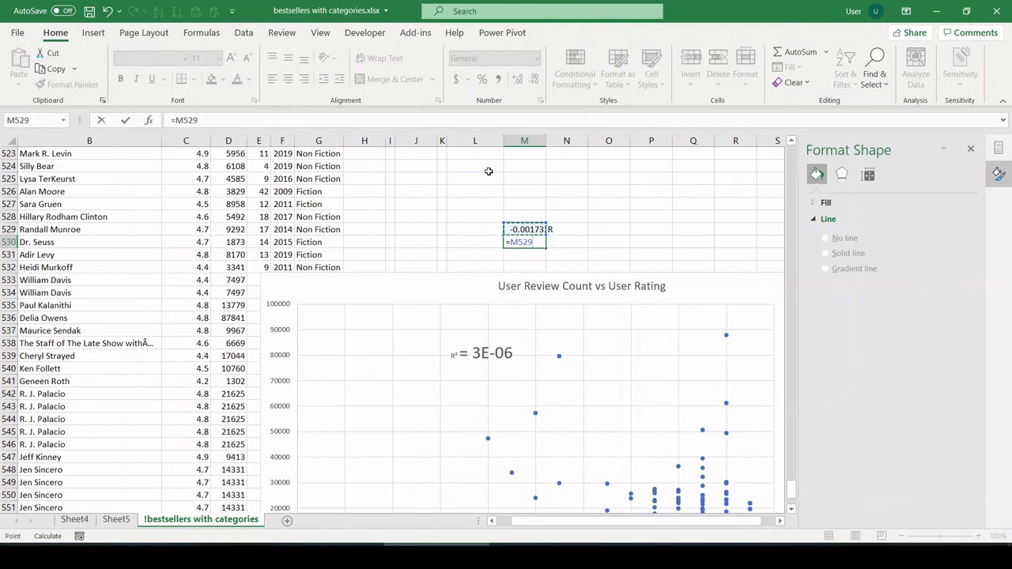
text(^2)
key(Return)
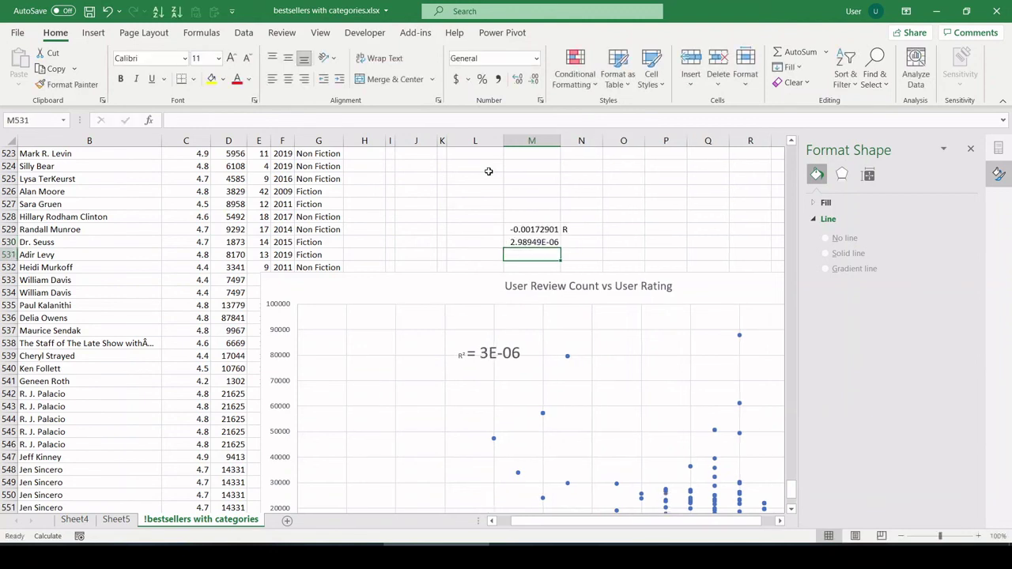
Review the formulas in M530 and M529 and the R label in N529.
click(516, 243)
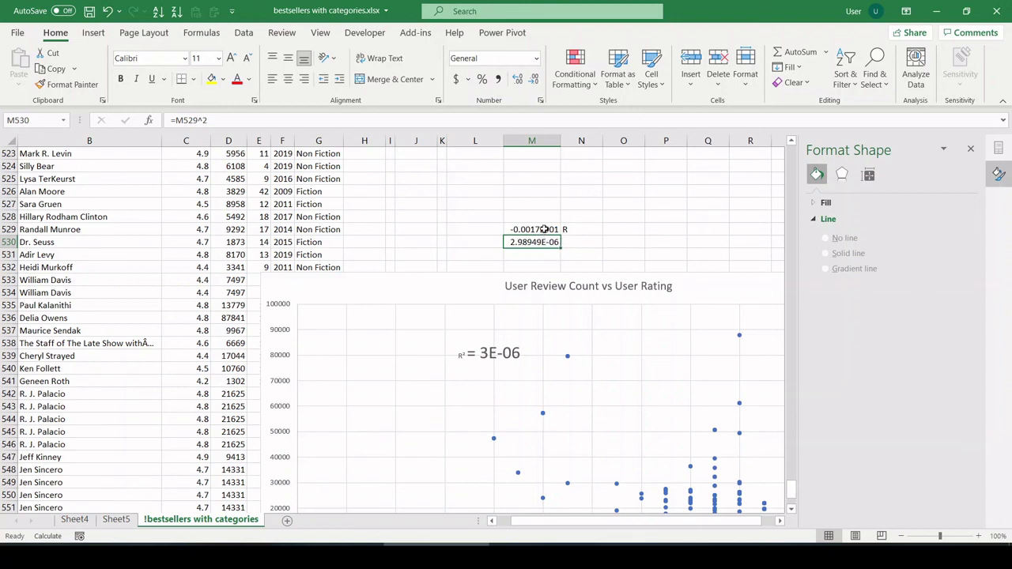
click(545, 228)
click(573, 230)
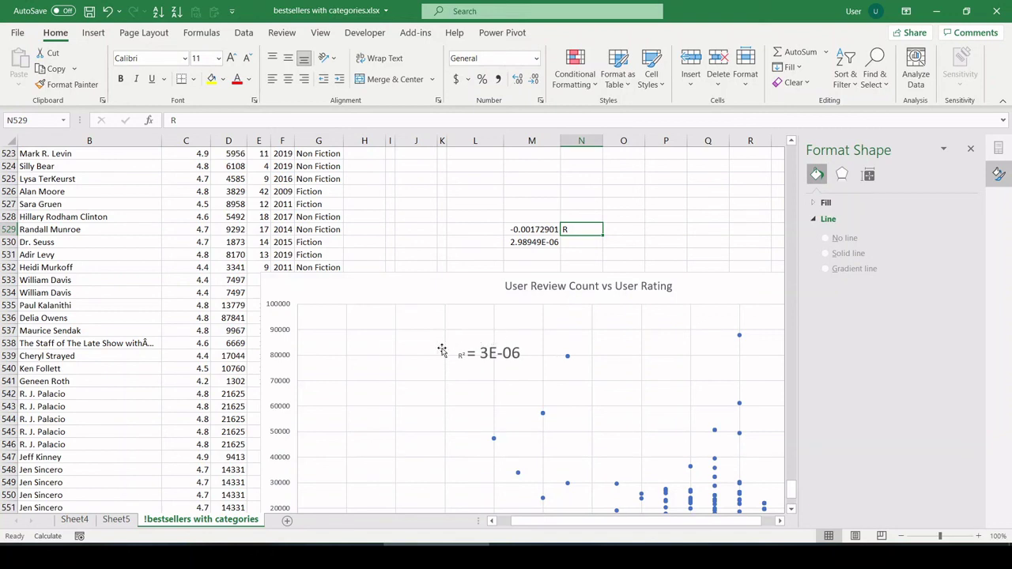
click(551, 229)
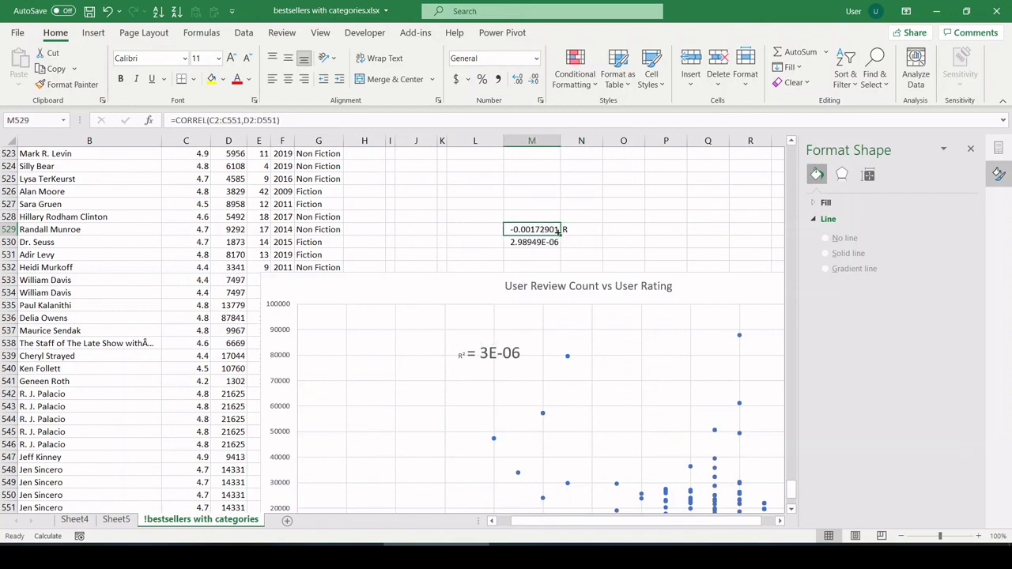
click(567, 229)
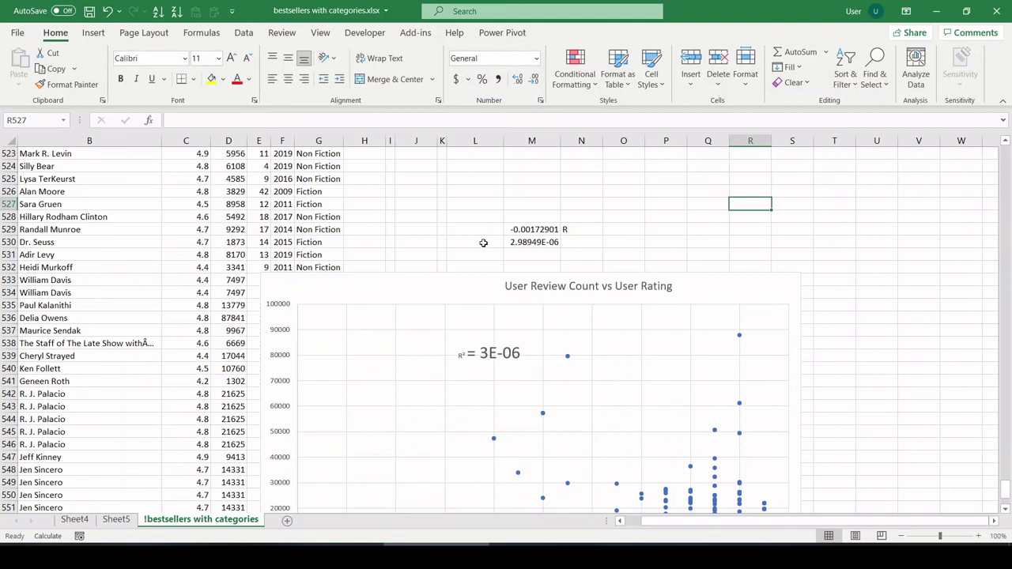
click(491, 228)
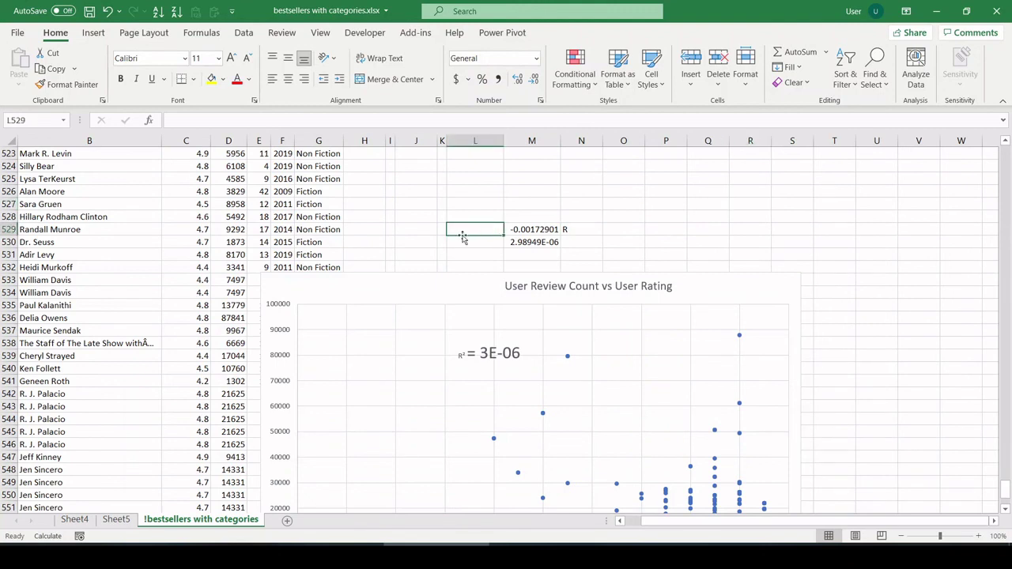
scroll(337, 250, up, 2)
click(318, 205)
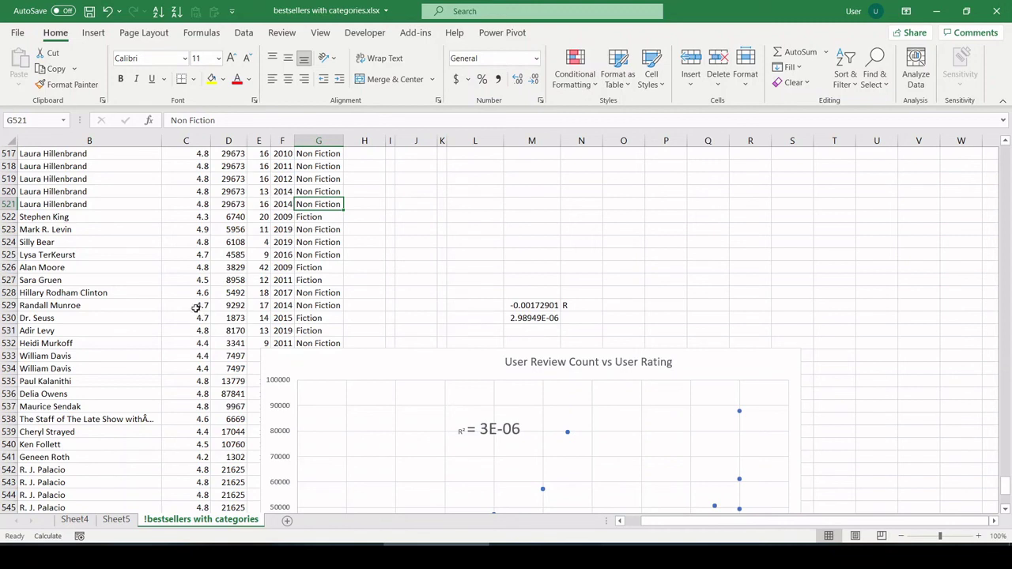
click(320, 282)
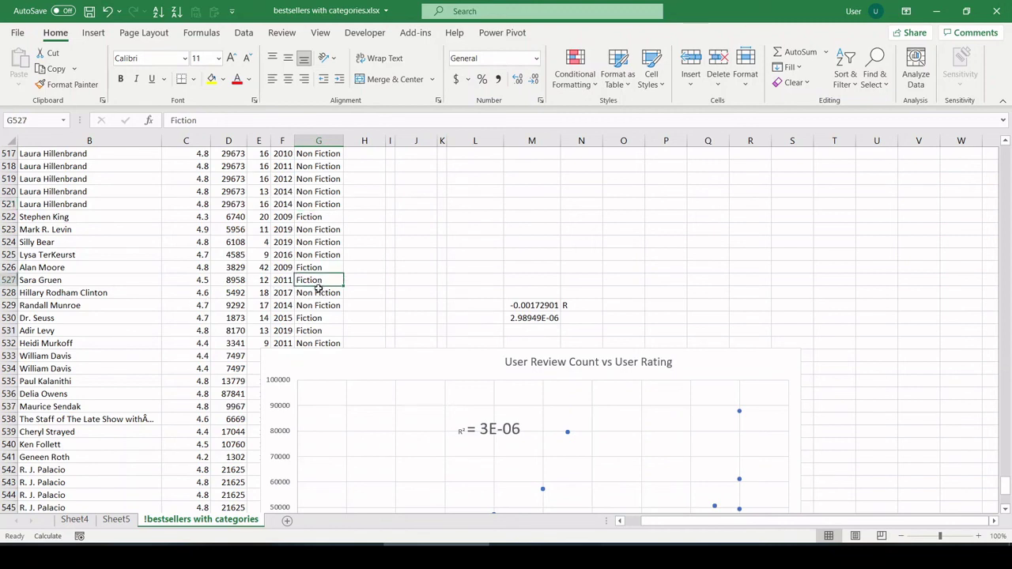